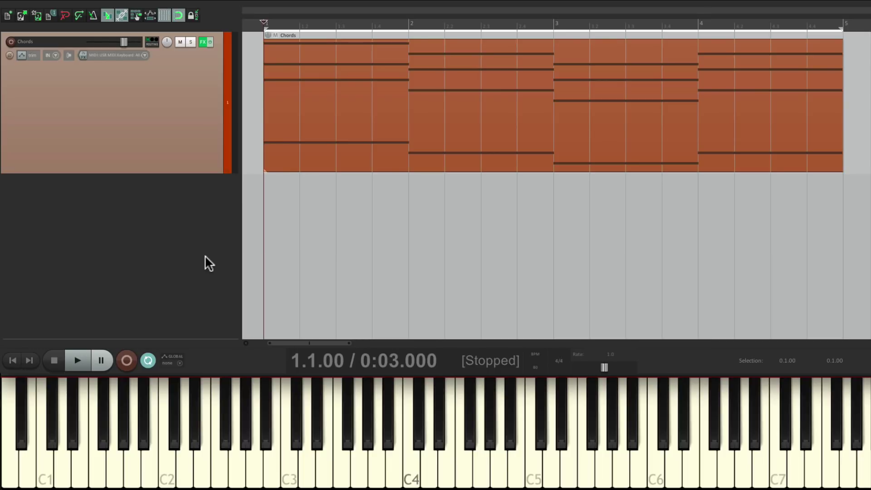
Play the project briefly, then add a new track below Chords named Melody
{"action": "key", "text": "space"}
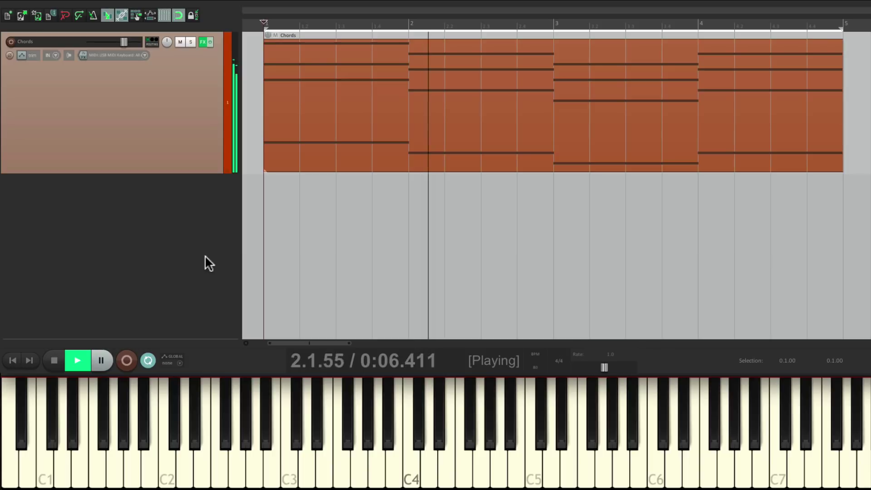
{"action": "key", "text": "space"}
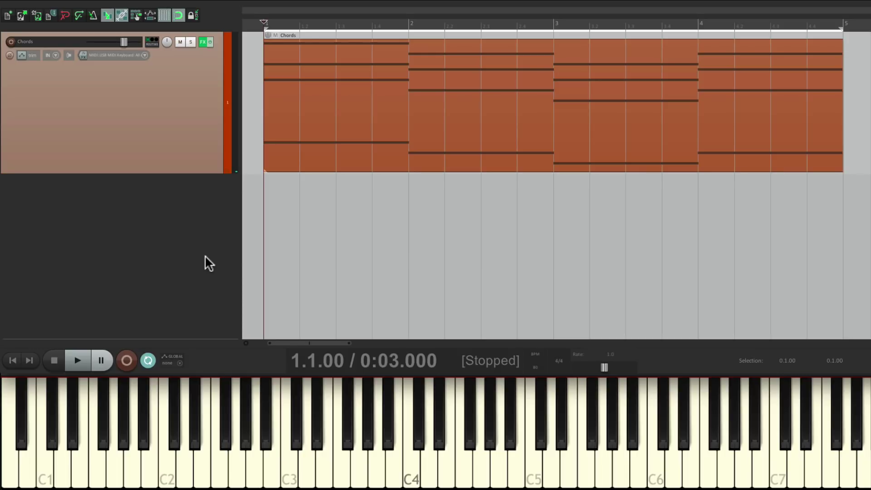
{"action": "double_click", "coordinate": [178, 242]}
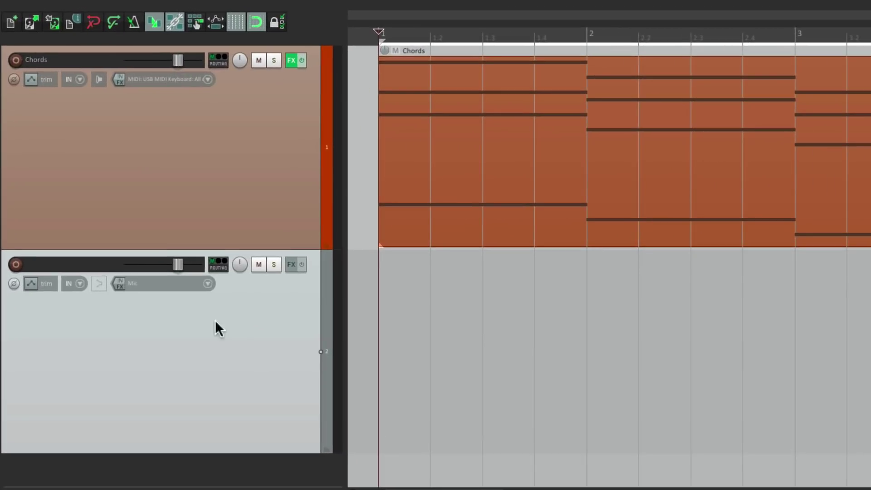
{"action": "double_click", "coordinate": [99, 266]}
{"action": "type", "text": "Melody"}
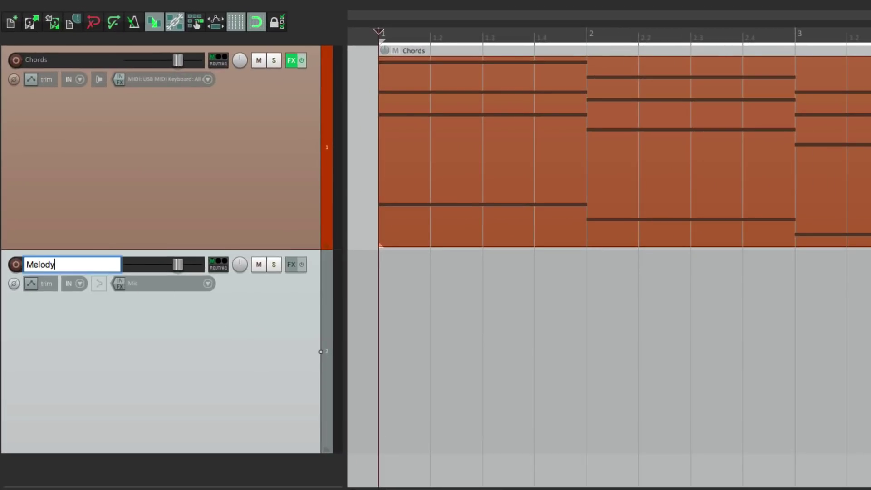
{"action": "key", "text": "Return"}
Set the Melody input to USB MIDI Keyboard, all channels, and arm it for recording
{"action": "left_click", "coordinate": [208, 283]}
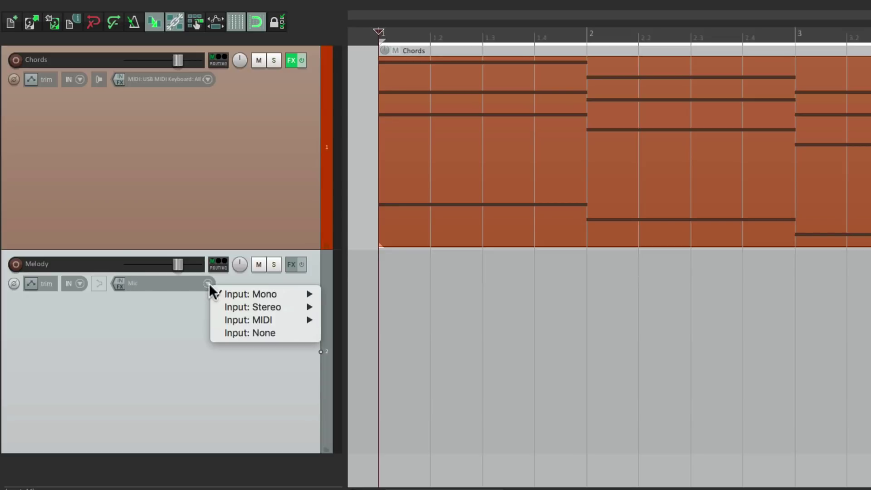
{"action": "mouse_move", "coordinate": [214, 320]}
{"action": "mouse_move", "coordinate": [330, 320]}
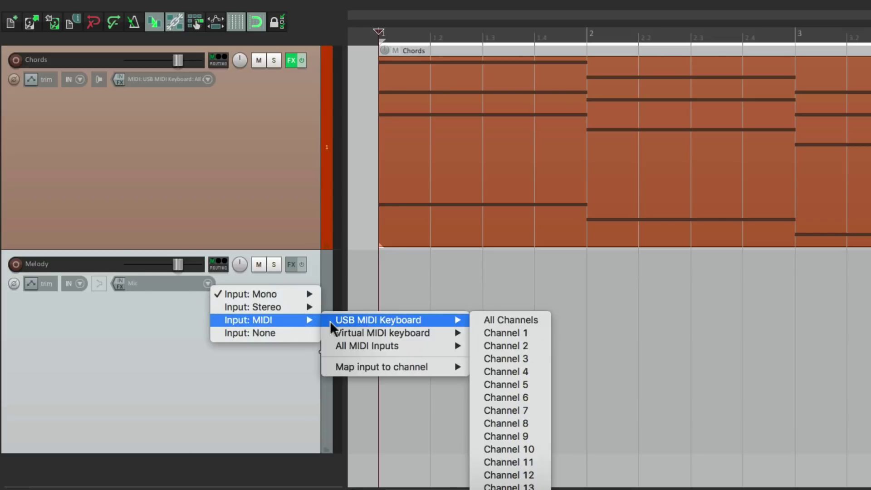
{"action": "left_click", "coordinate": [470, 319]}
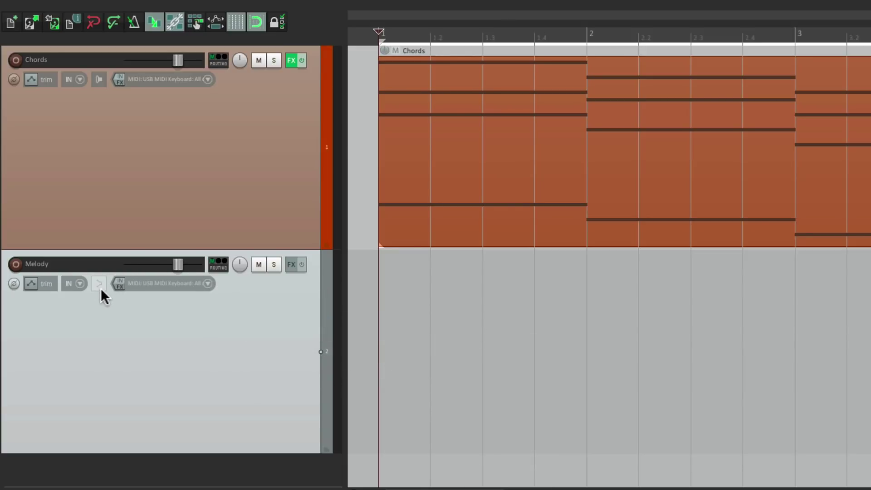
{"action": "left_click", "coordinate": [15, 265]}
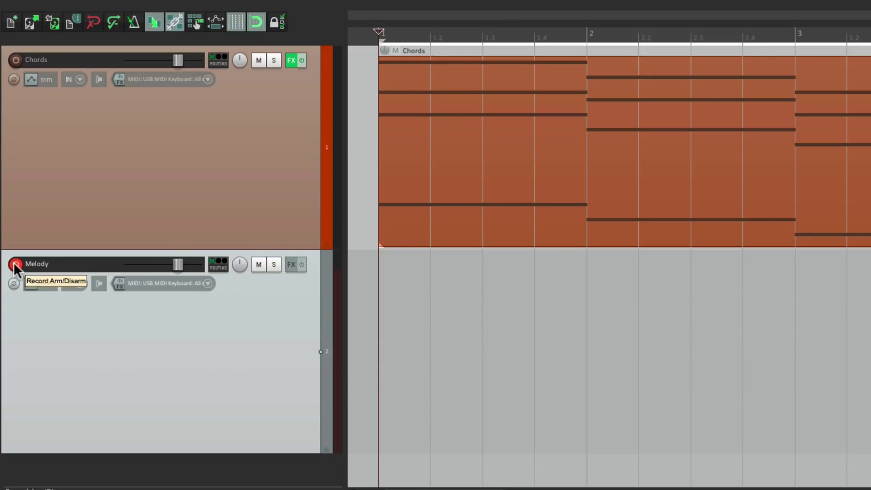
Load the Plucked Wood FX chain on the Melody track
{"action": "right_click", "coordinate": [289, 268]}
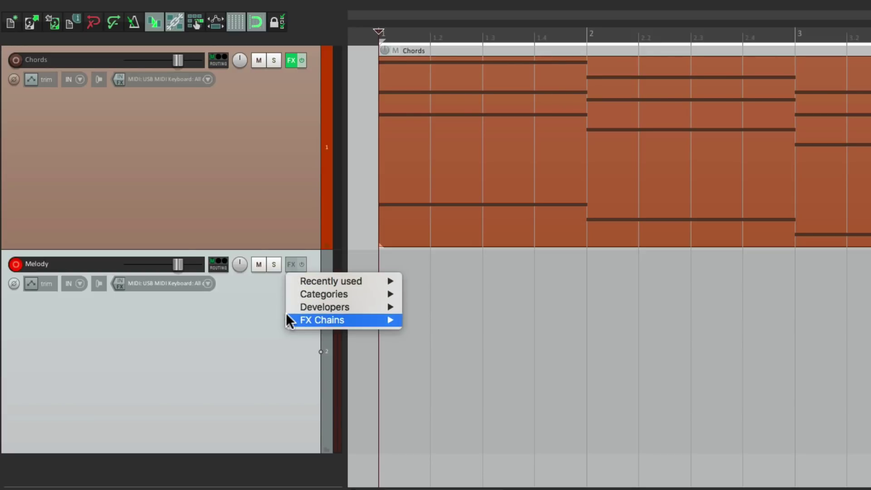
{"action": "mouse_move", "coordinate": [289, 321]}
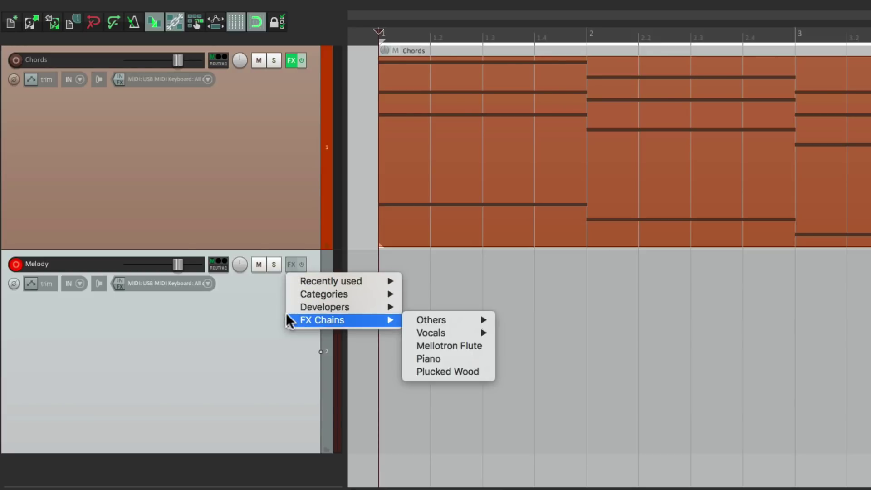
{"action": "left_click", "coordinate": [408, 371]}
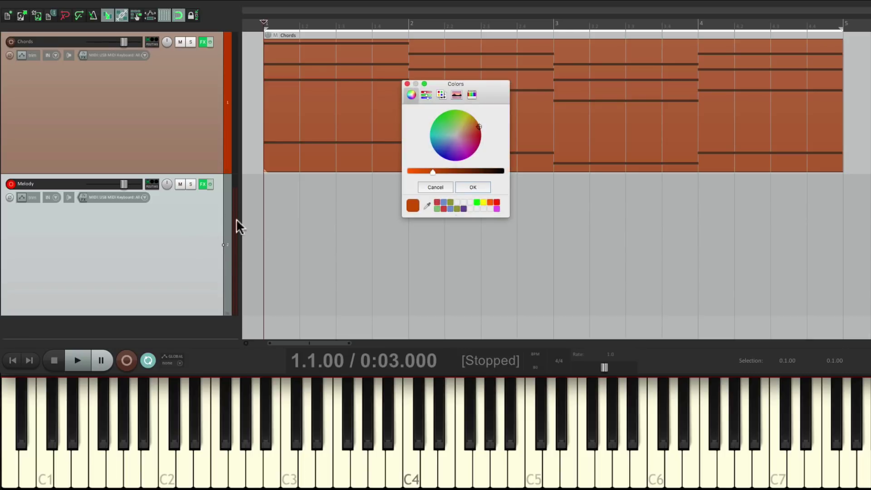
Colour the Melody track magenta and begin drawing a copy of the selected Chords item
{"action": "left_click", "coordinate": [497, 209]}
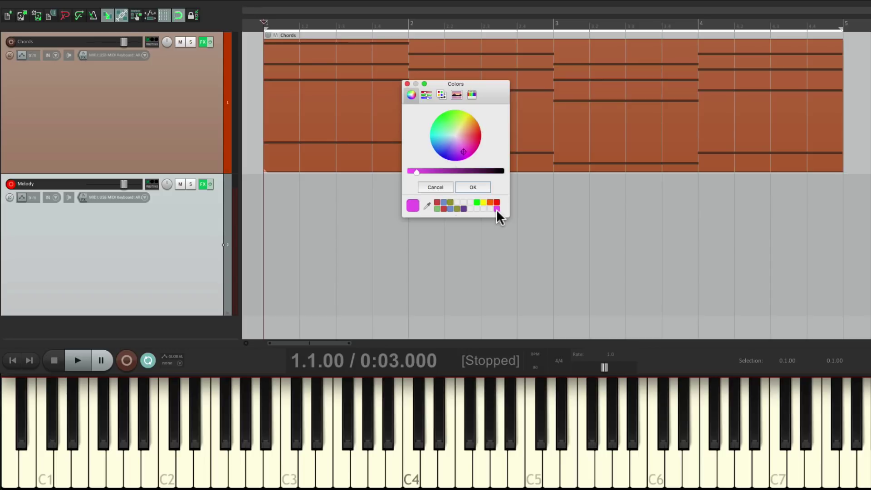
{"action": "left_click", "coordinate": [475, 187]}
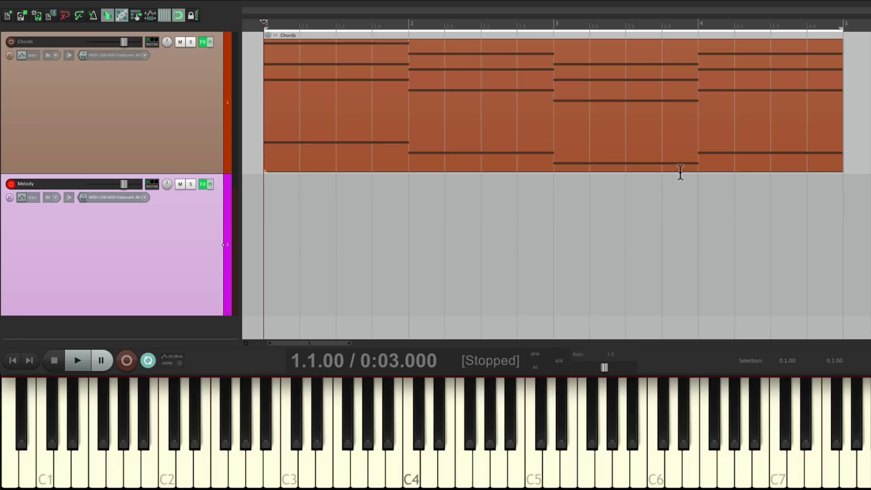
{"action": "key", "text": "ctrl"}
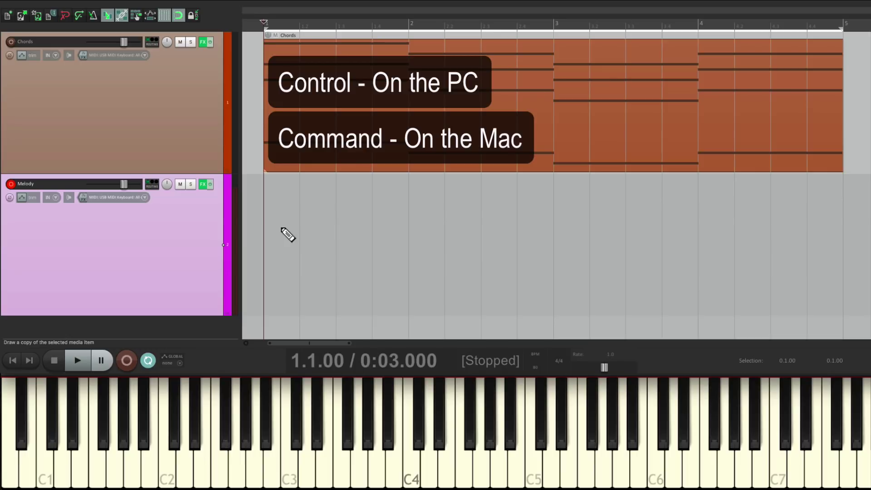
Draw the Melody MIDI item from bar 1 to bar 5 and set recording to MIDI overdub
{"action": "left_click_drag", "start_coordinate": [272, 227], "coordinate": [856, 227]}
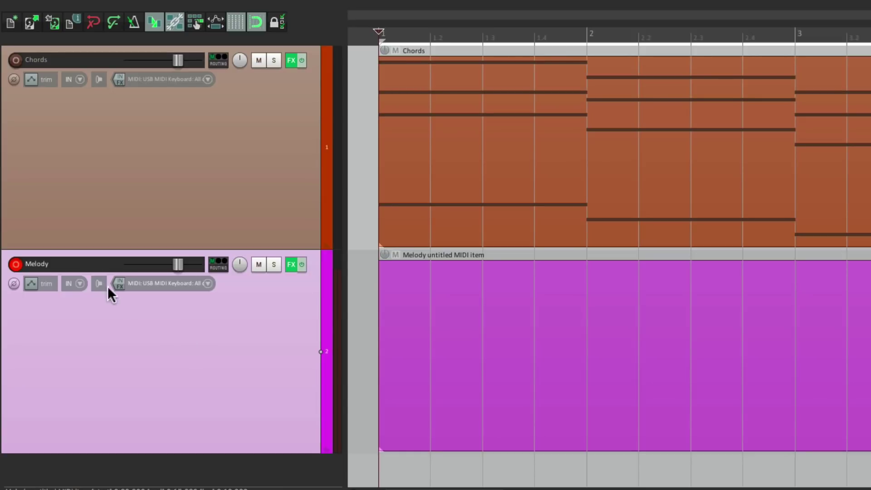
{"action": "left_click", "coordinate": [76, 285]}
{"action": "mouse_move", "coordinate": [86, 309]}
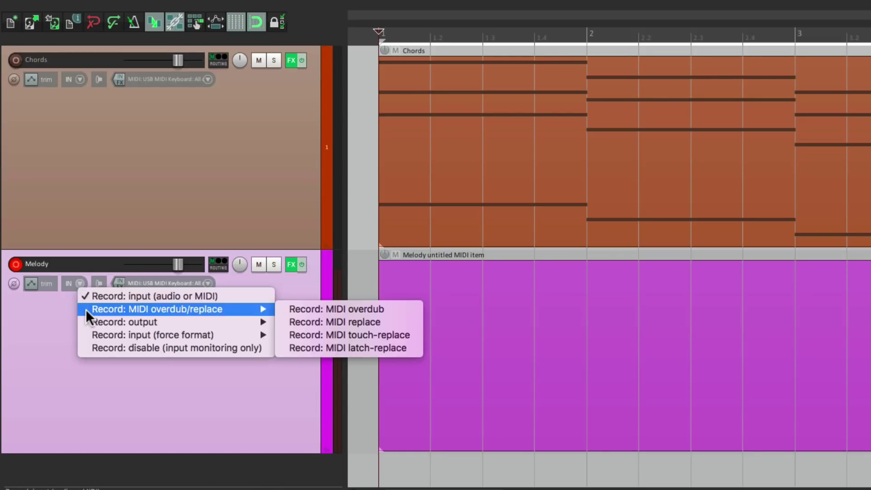
{"action": "left_click", "coordinate": [289, 309]}
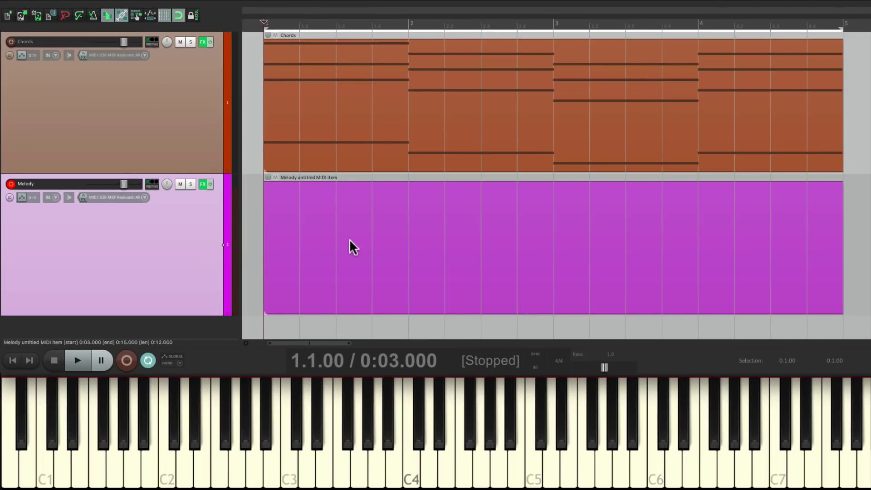
Turn on the metronome and record the melody with Ctrl+R
{"action": "left_click", "coordinate": [93, 17]}
{"action": "key", "text": "ctrl+r"}
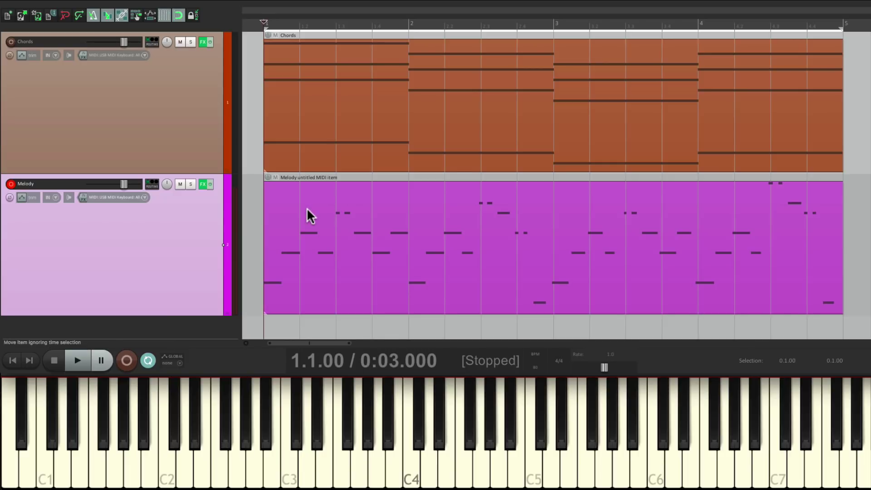
Open the Melody item in the MIDI editor and set the note grid to 1/16
{"action": "double_click", "coordinate": [314, 214]}
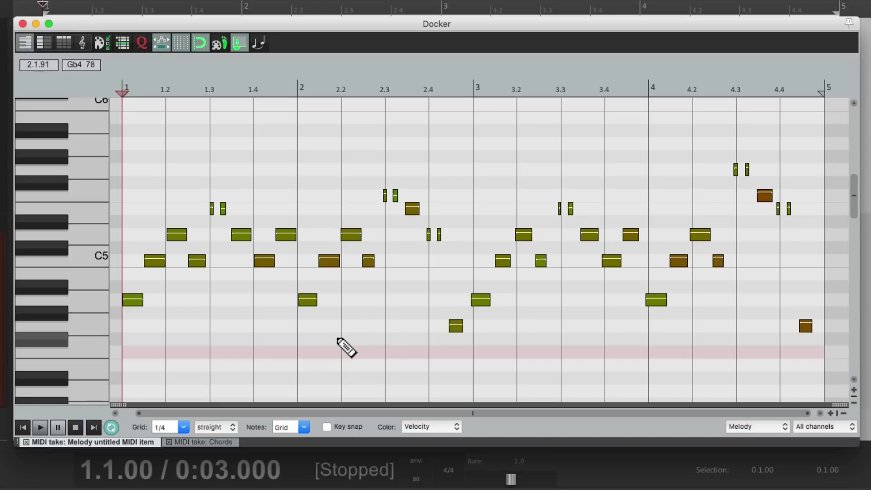
{"action": "scroll", "coordinate": [219, 340], "scroll_direction": "up", "scroll_amount": 6}
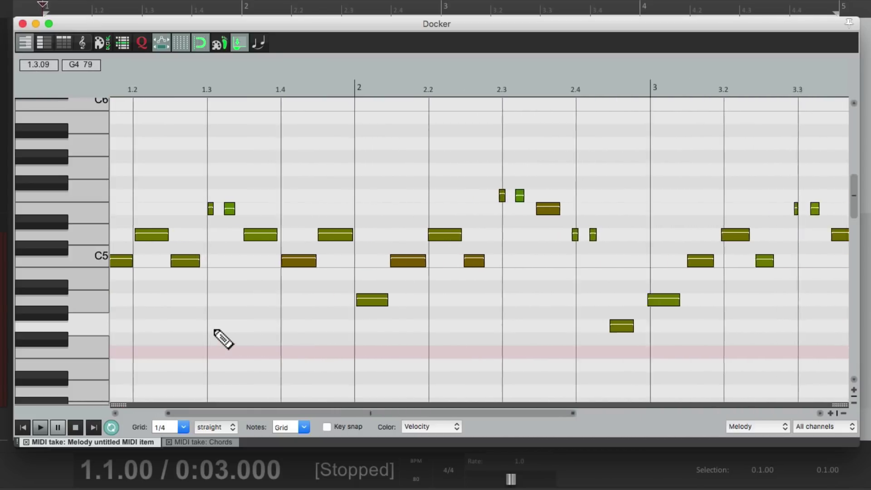
{"action": "left_click", "coordinate": [183, 426]}
{"action": "left_click", "coordinate": [178, 468]}
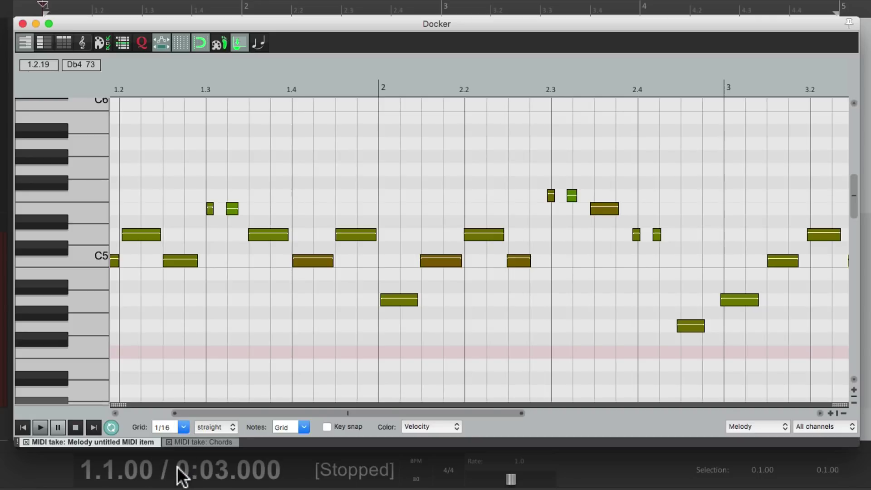
Zoom and scroll around the piano roll to inspect note timing against the grid
{"action": "scroll", "coordinate": [253, 327], "scroll_direction": "up", "scroll_amount": 8}
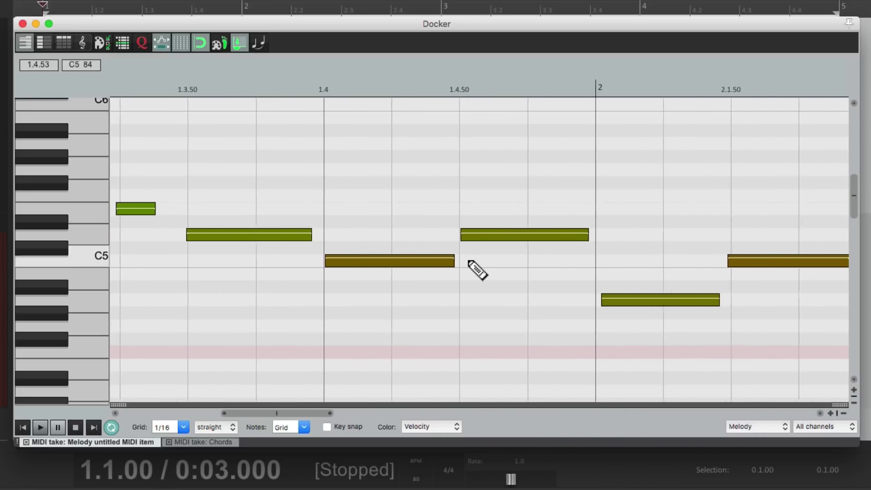
{"action": "scroll", "coordinate": [478, 271], "scroll_direction": "up", "scroll_amount": 3}
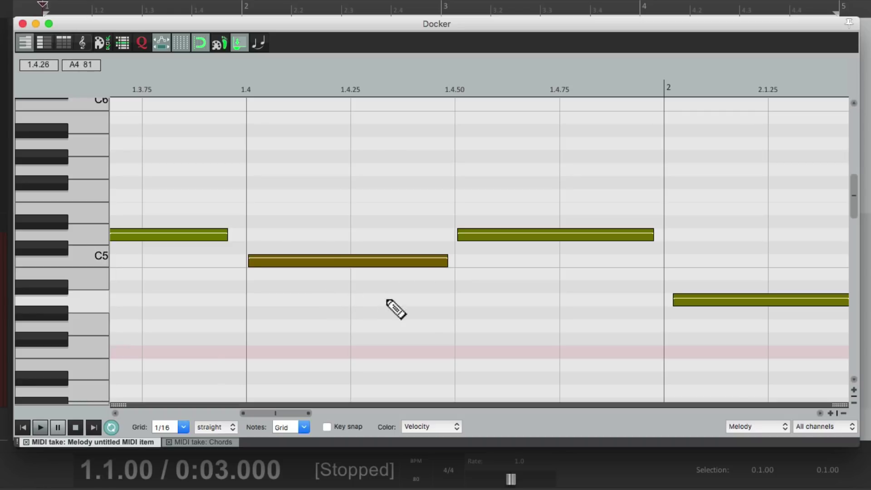
{"action": "scroll", "coordinate": [391, 304], "scroll_direction": "right", "scroll_amount": 5}
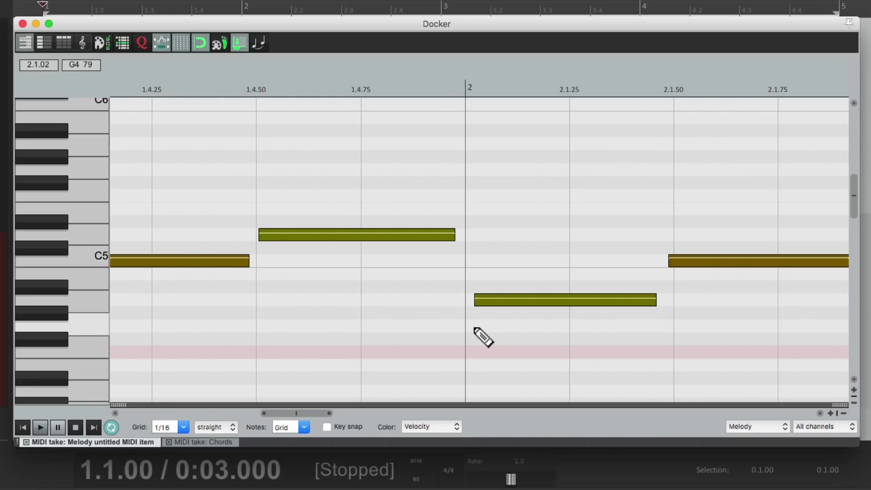
{"action": "scroll", "coordinate": [475, 328], "scroll_direction": "right", "scroll_amount": 4}
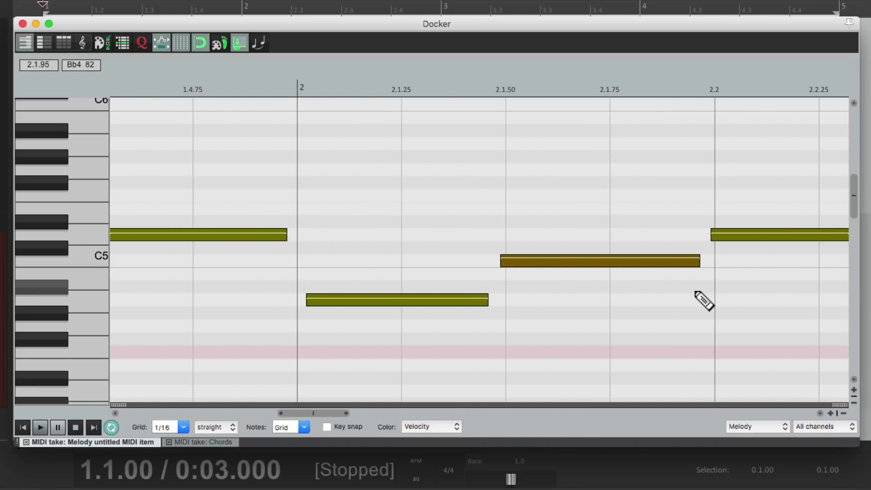
{"action": "scroll", "coordinate": [239, 313], "scroll_direction": "down", "scroll_amount": 3}
{"action": "scroll", "coordinate": [239, 314], "scroll_direction": "down", "scroll_amount": 2}
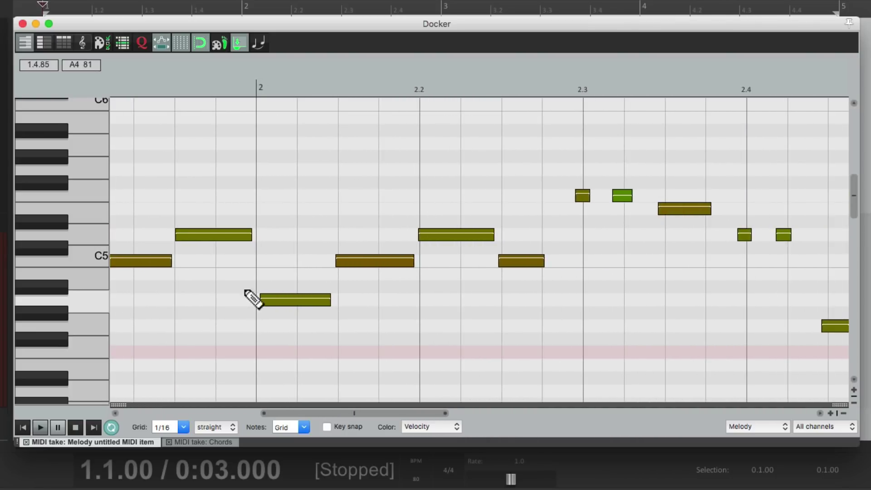
{"action": "scroll", "coordinate": [370, 227], "scroll_direction": "left", "scroll_amount": 7}
{"action": "scroll", "coordinate": [370, 228], "scroll_direction": "down", "scroll_amount": 2}
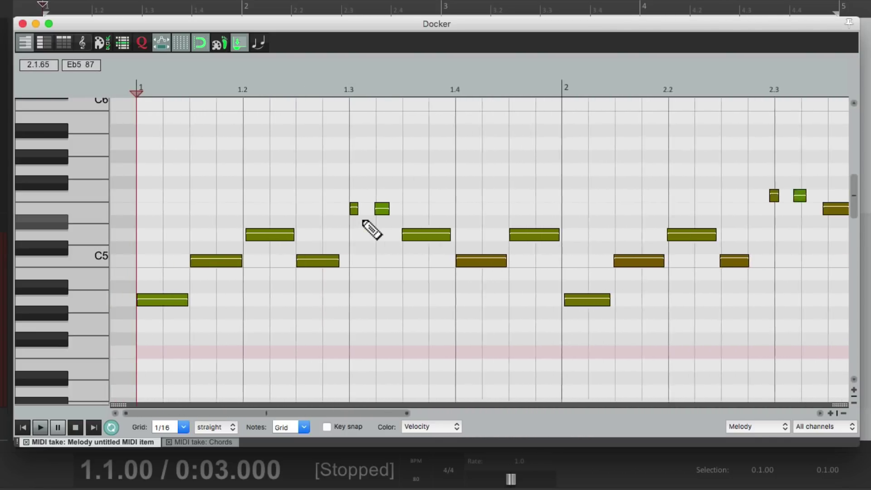
Enable quantize (Use grid, all notes, Position, 100%) and set the grid to 1/4
{"action": "left_click", "coordinate": [146, 47]}
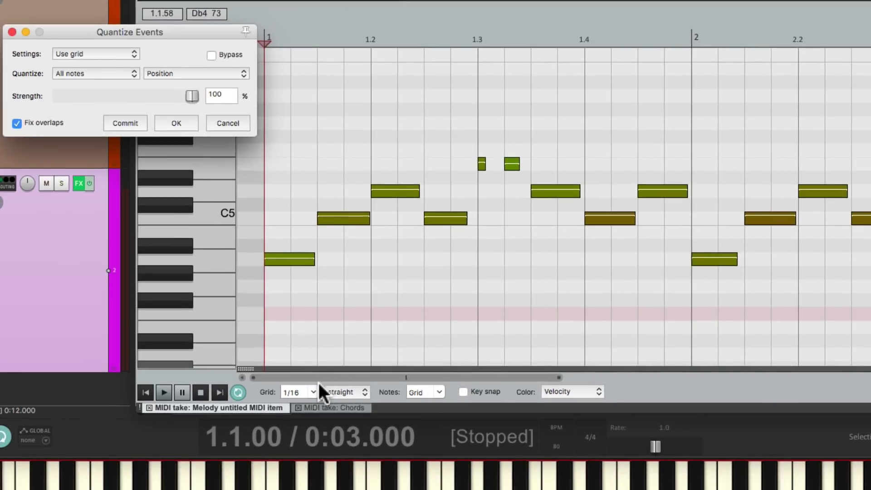
{"action": "left_click", "coordinate": [314, 392]}
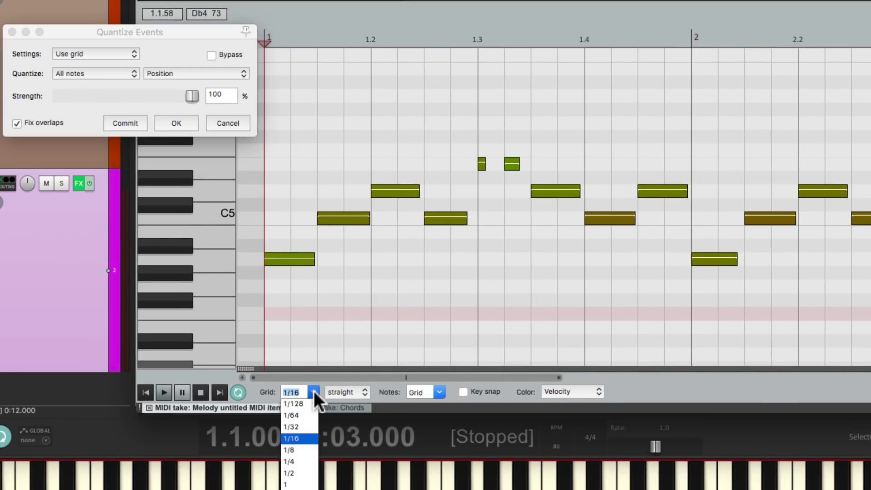
{"action": "left_click", "coordinate": [307, 426]}
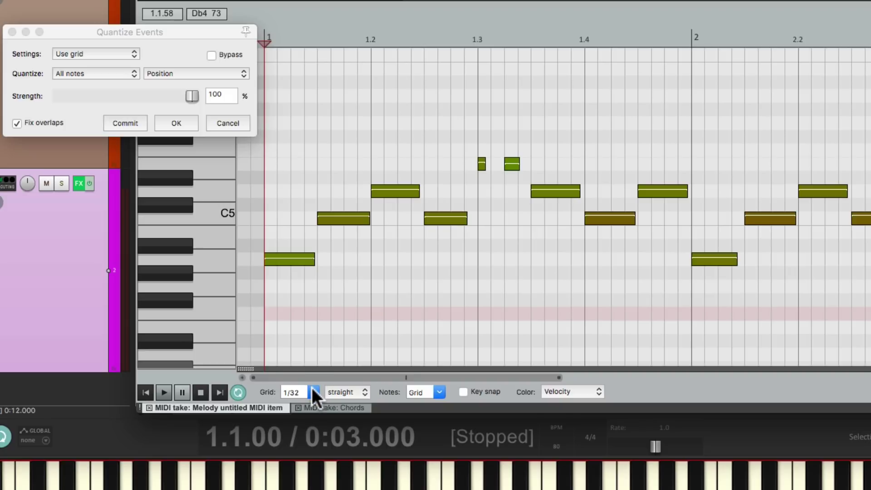
{"action": "left_click", "coordinate": [313, 391]}
{"action": "left_click", "coordinate": [307, 459]}
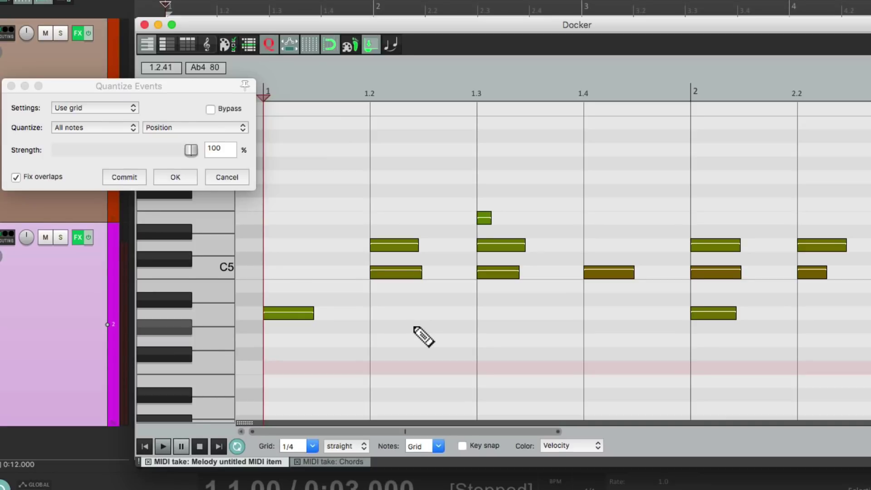
Switch Quantize Events settings to Manual, applied to all notes
{"action": "left_click", "coordinate": [171, 101]}
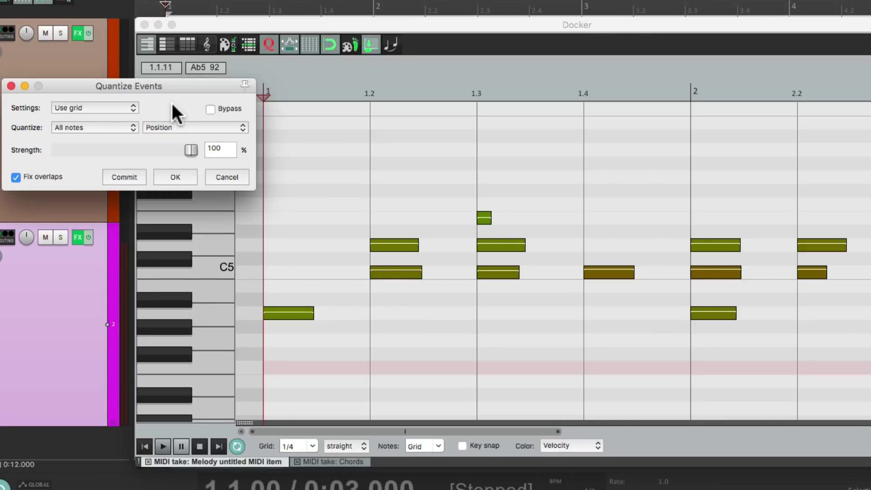
{"action": "left_click", "coordinate": [114, 108]}
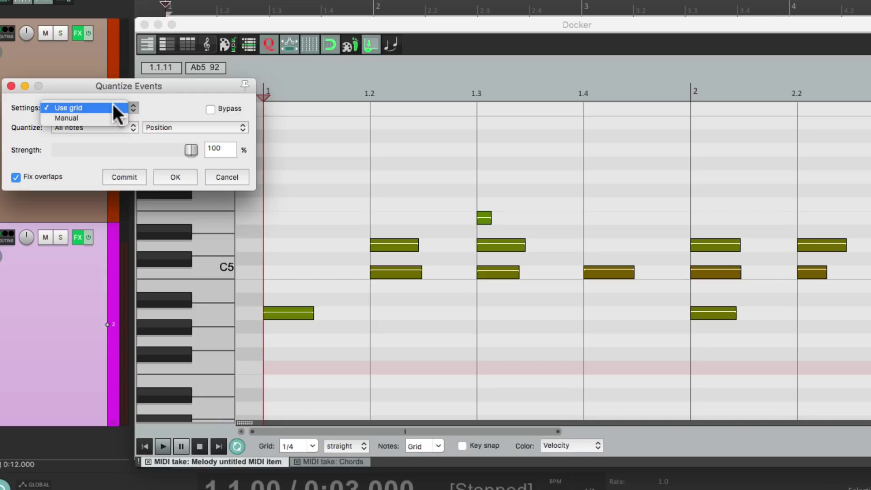
{"action": "left_click", "coordinate": [112, 116]}
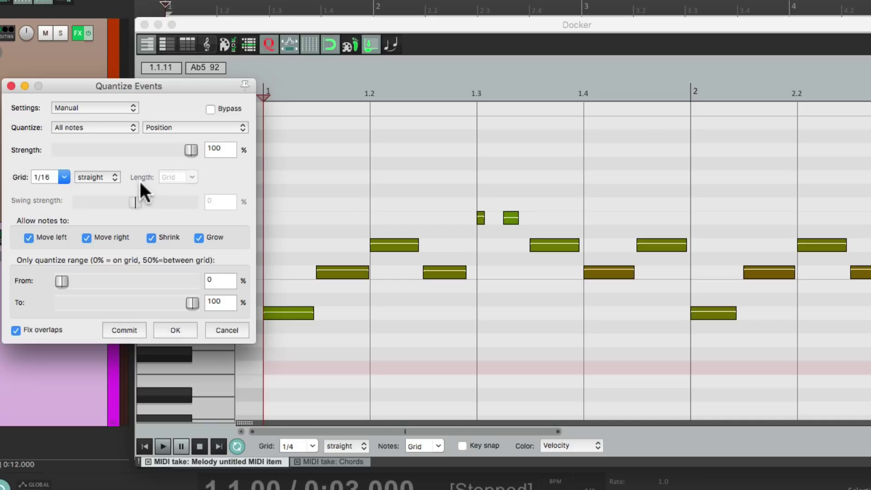
{"action": "left_click", "coordinate": [111, 136]}
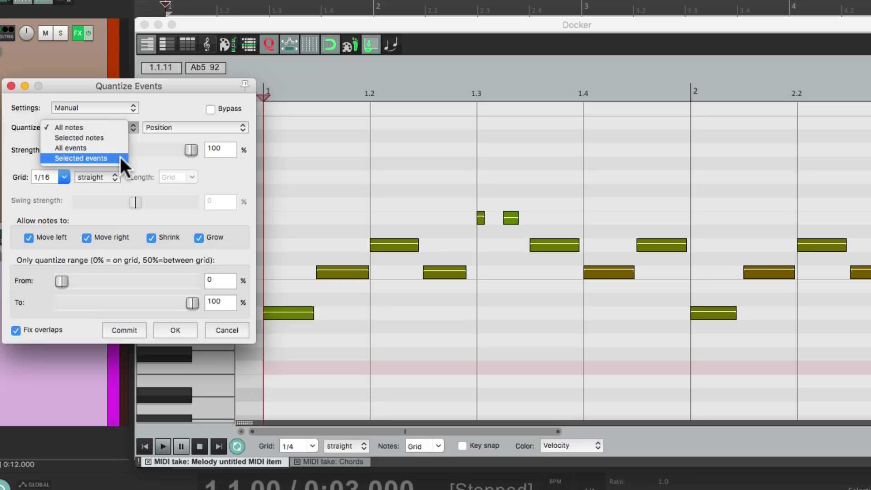
{"action": "left_click", "coordinate": [118, 126]}
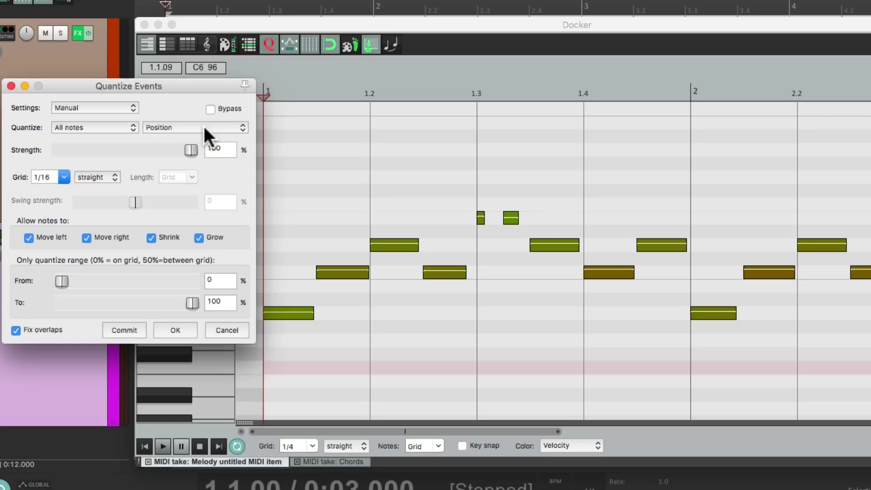
{"action": "scroll", "coordinate": [389, 399], "scroll_direction": "up", "scroll_amount": 5}
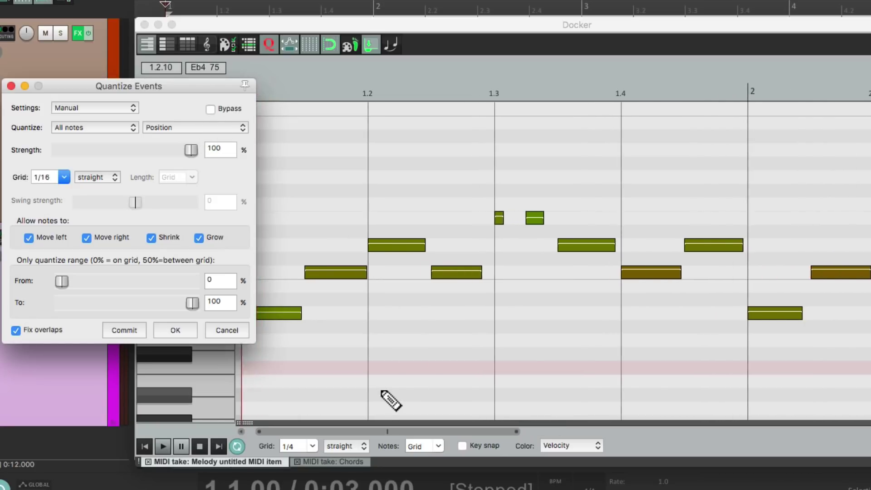
{"action": "scroll", "coordinate": [390, 397], "scroll_direction": "up", "scroll_amount": 2}
{"action": "left_click", "coordinate": [386, 391]}
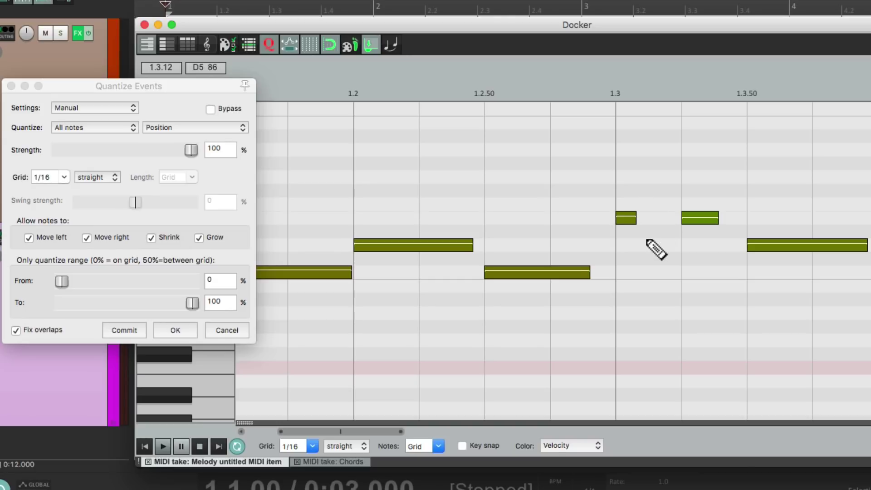
Try the quantize targets: position and end, position and length, end only, then length only
{"action": "left_click", "coordinate": [230, 127]}
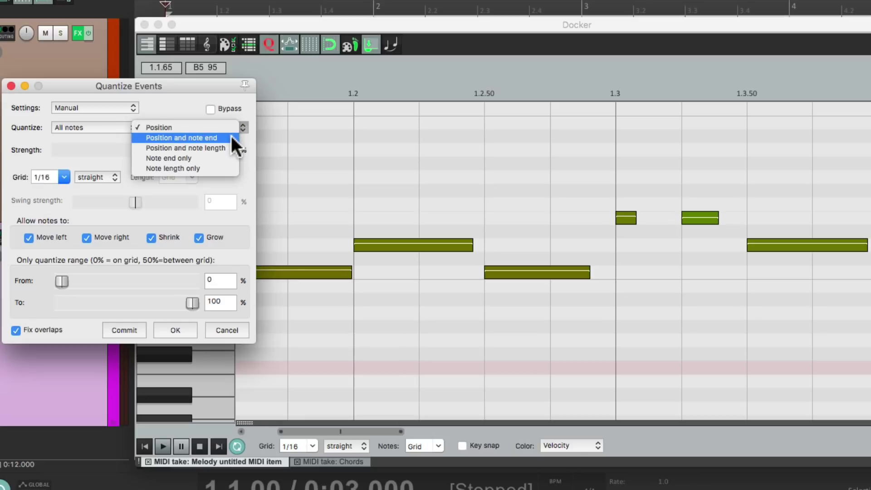
{"action": "left_click", "coordinate": [231, 136]}
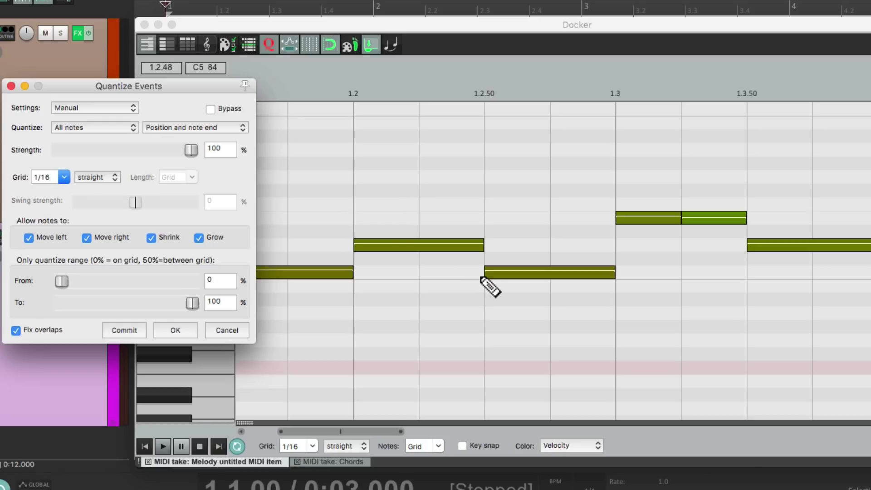
{"action": "left_click", "coordinate": [216, 125]}
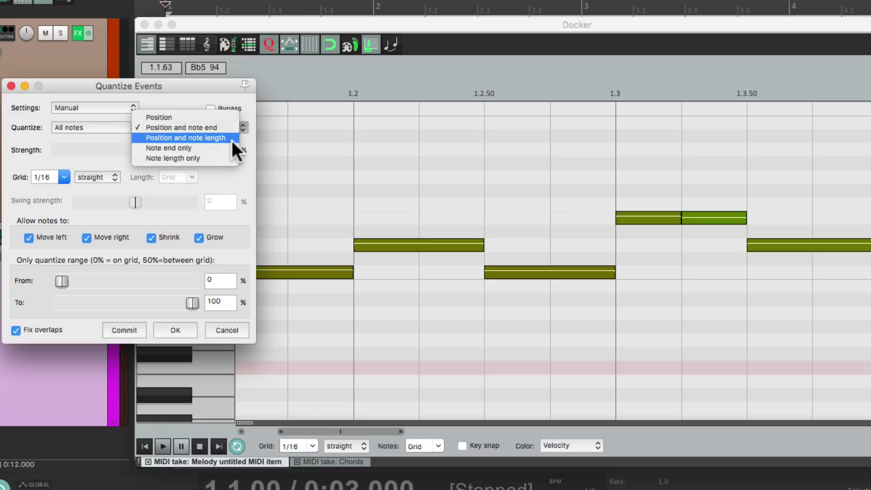
{"action": "left_click", "coordinate": [231, 139]}
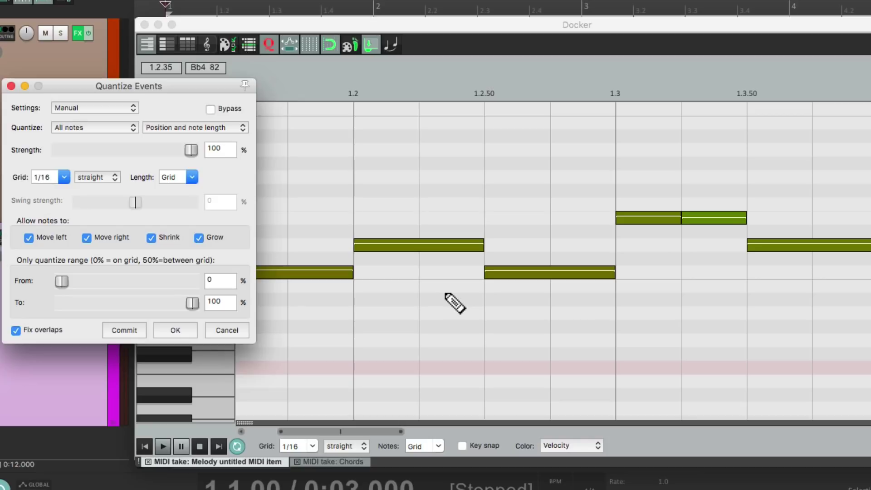
{"action": "left_click", "coordinate": [186, 126]}
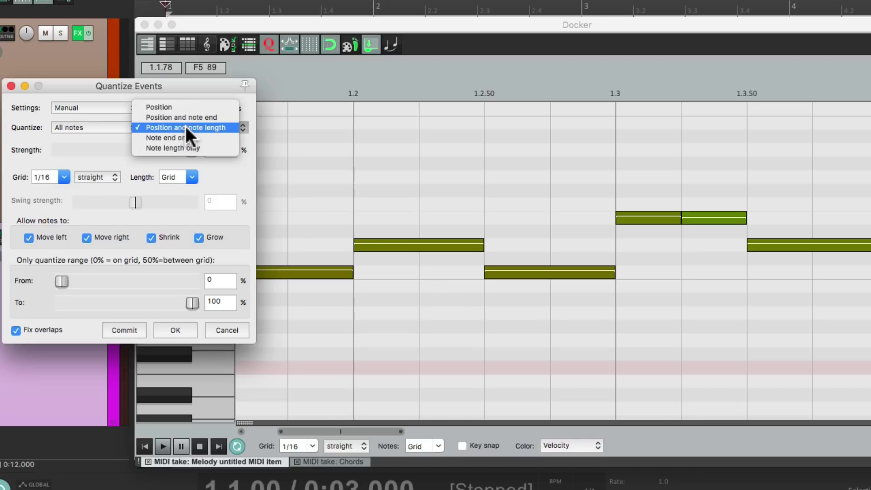
{"action": "left_click", "coordinate": [214, 136]}
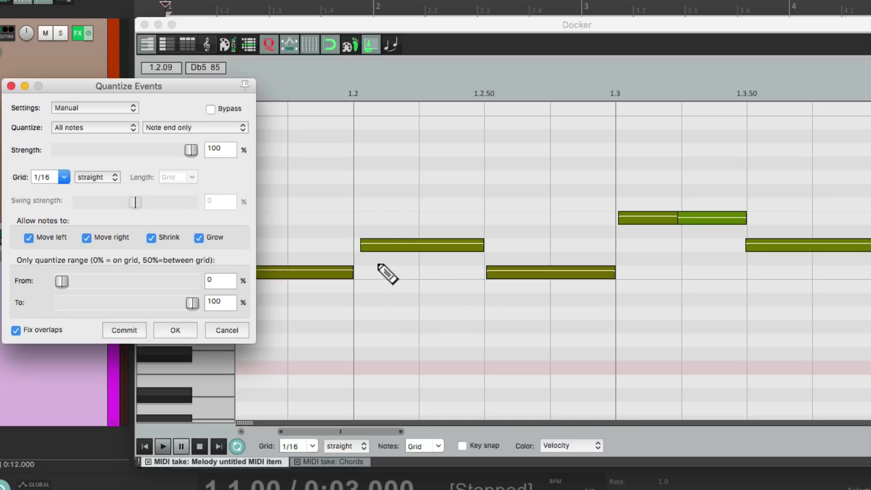
{"action": "left_click", "coordinate": [223, 132]}
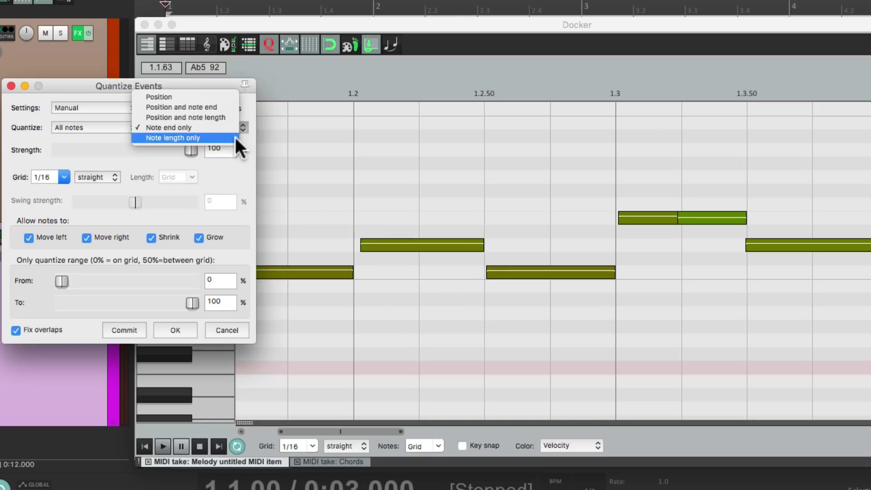
{"action": "left_click", "coordinate": [235, 137]}
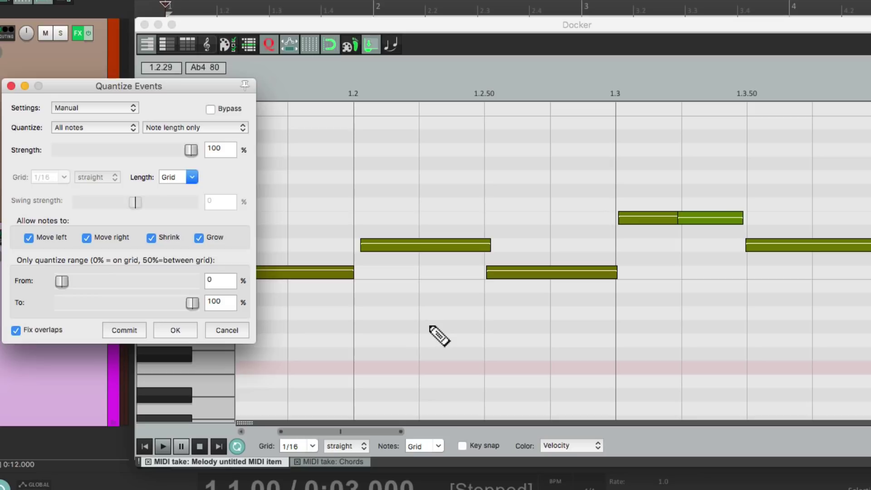
{"action": "left_click", "coordinate": [222, 127]}
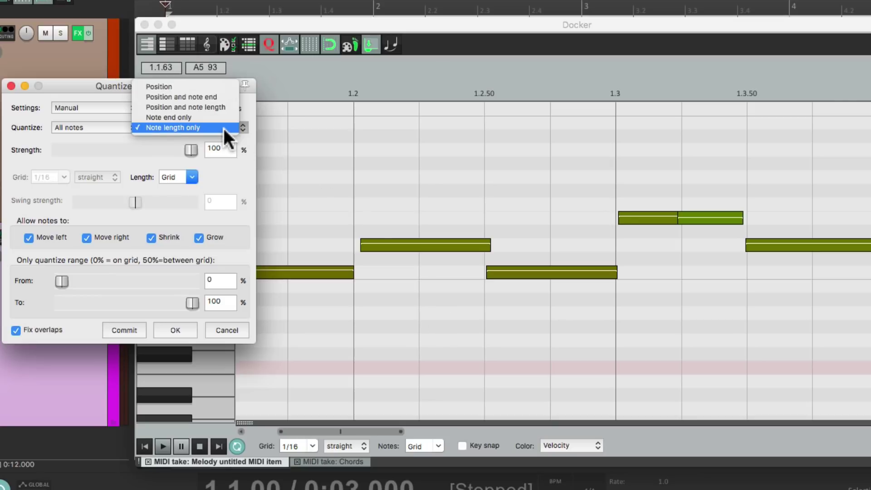
Quantize only note positions and play the melody back to hear the result
{"action": "left_click", "coordinate": [219, 85]}
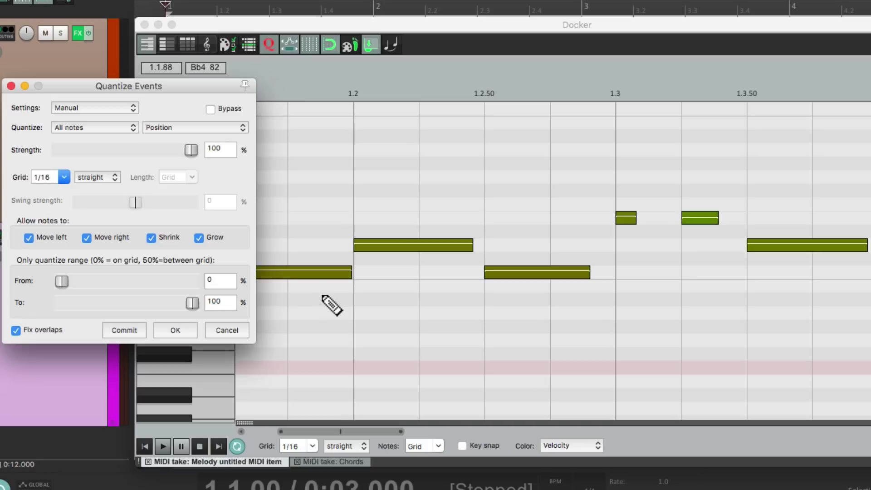
{"action": "key", "text": "space"}
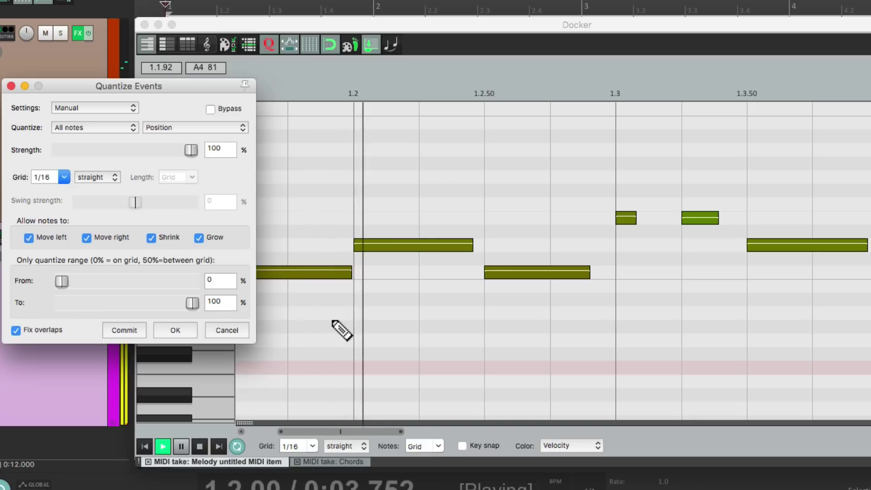
{"action": "scroll", "coordinate": [456, 317], "scroll_direction": "down", "scroll_amount": 4}
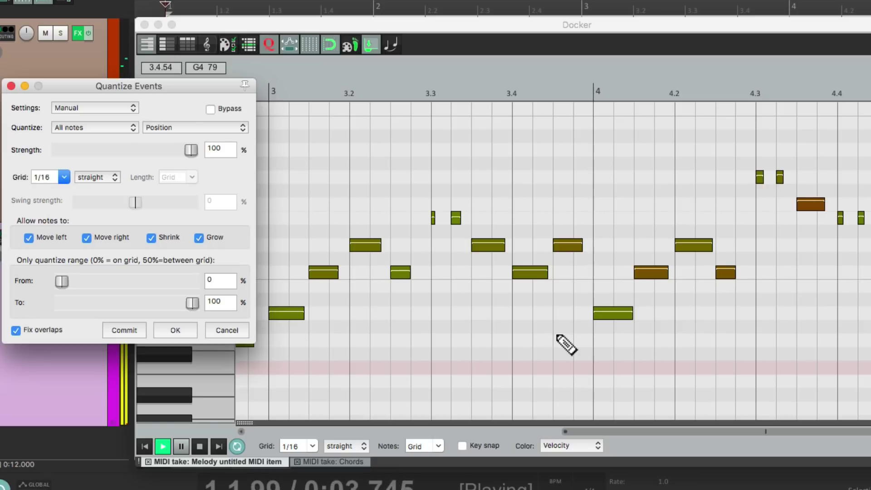
{"action": "key", "text": "space"}
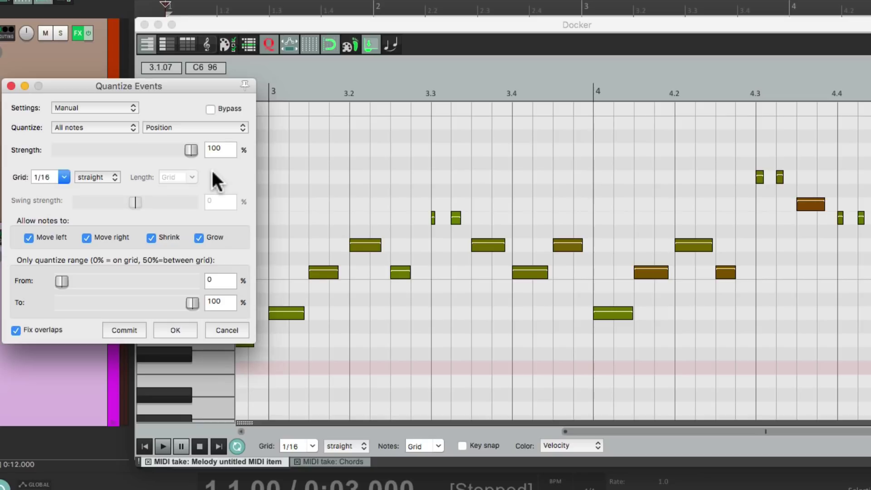
{"action": "scroll", "coordinate": [303, 208], "scroll_direction": "up", "scroll_amount": 3}
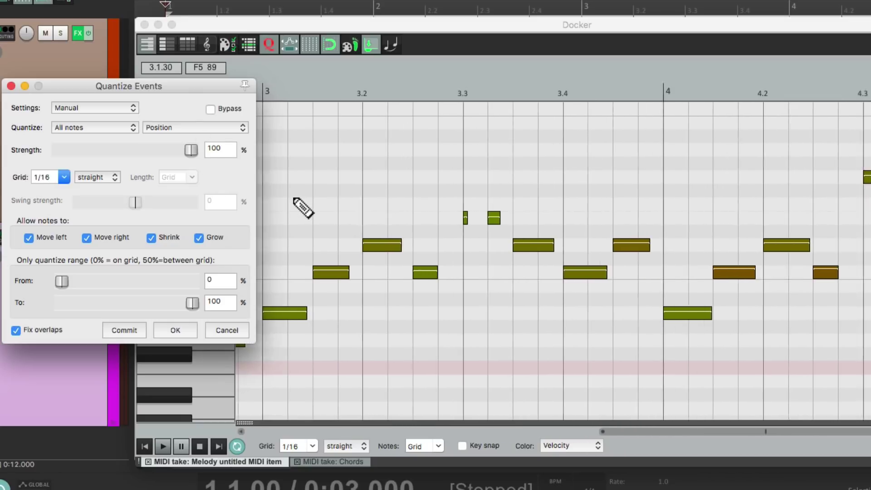
{"action": "scroll", "coordinate": [302, 205], "scroll_direction": "up", "scroll_amount": 2}
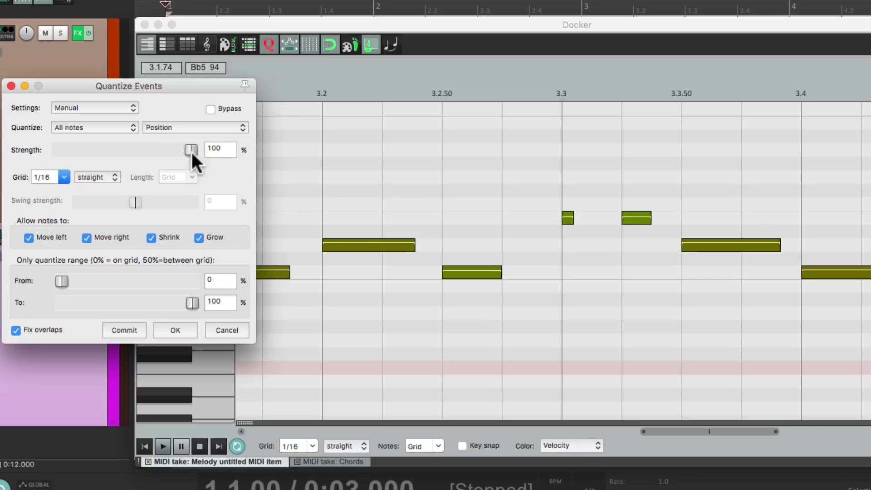
{"action": "left_click_drag", "start_coordinate": [191, 152], "coordinate": [21, 149]}
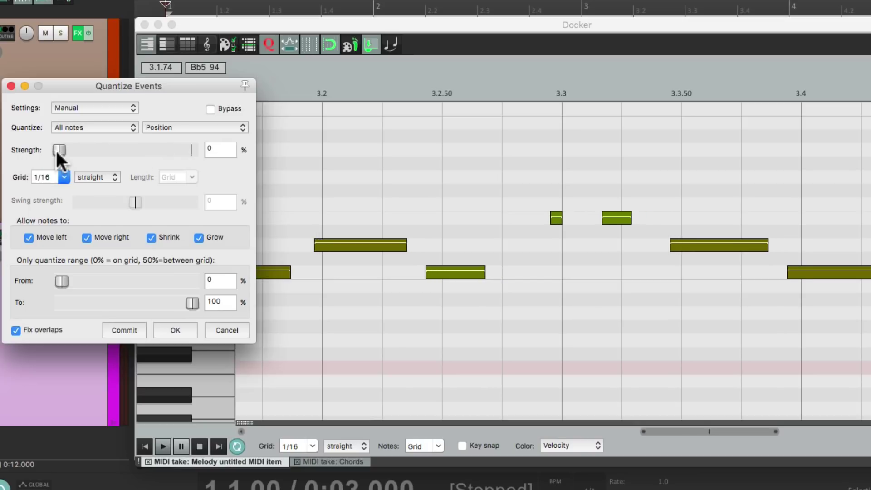
{"action": "left_click_drag", "start_coordinate": [56, 151], "coordinate": [200, 150]}
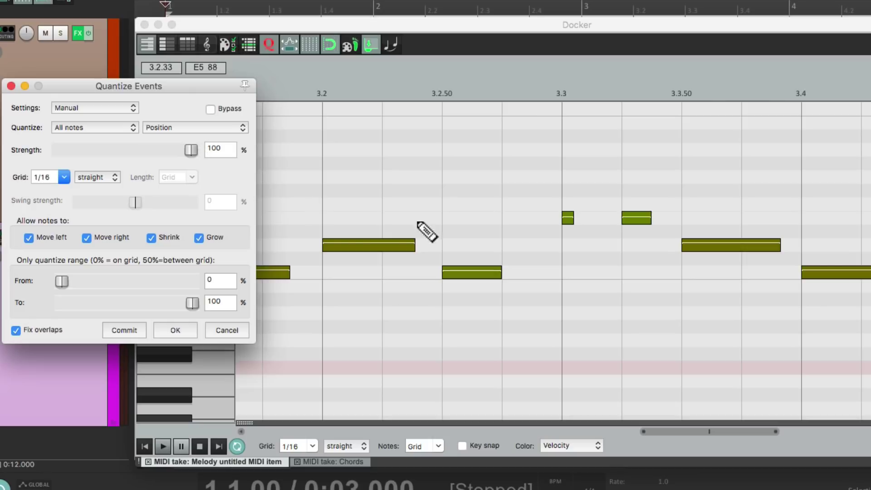
{"action": "scroll", "coordinate": [567, 240], "scroll_direction": "up", "scroll_amount": 3}
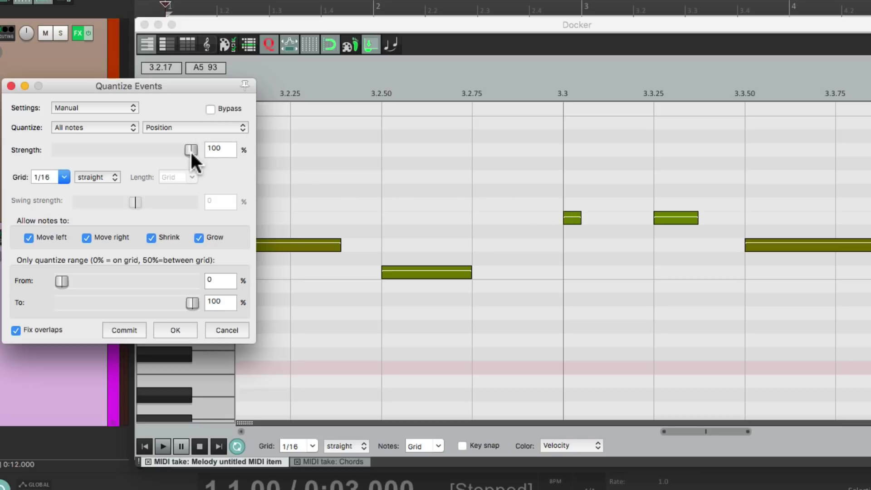
{"action": "left_click_drag", "start_coordinate": [189, 150], "coordinate": [162, 158]}
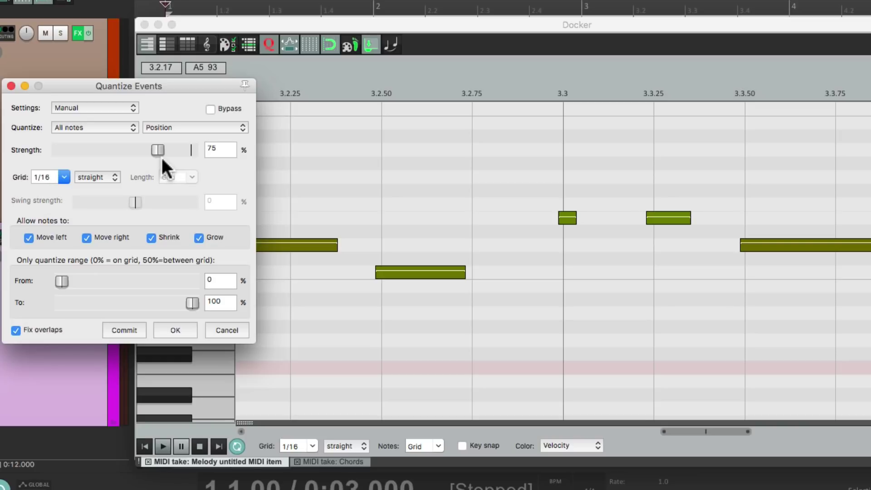
{"action": "left_click_drag", "start_coordinate": [159, 151], "coordinate": [209, 154]}
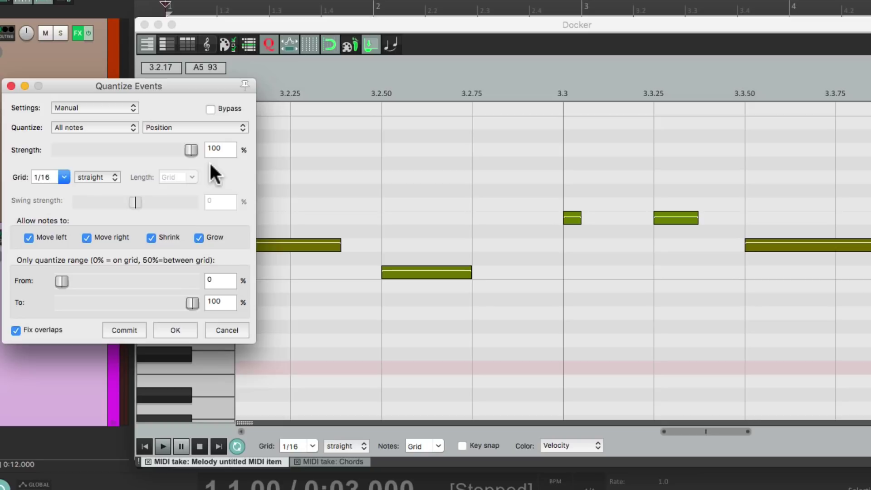
Keep the 1/16 division, change the grid type to swing, and play the melody back
{"action": "left_click", "coordinate": [63, 177]}
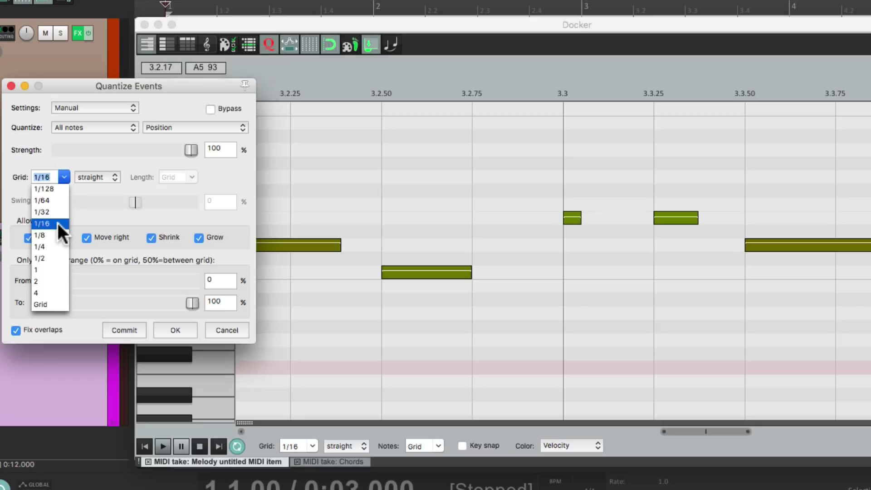
{"action": "left_click", "coordinate": [99, 192]}
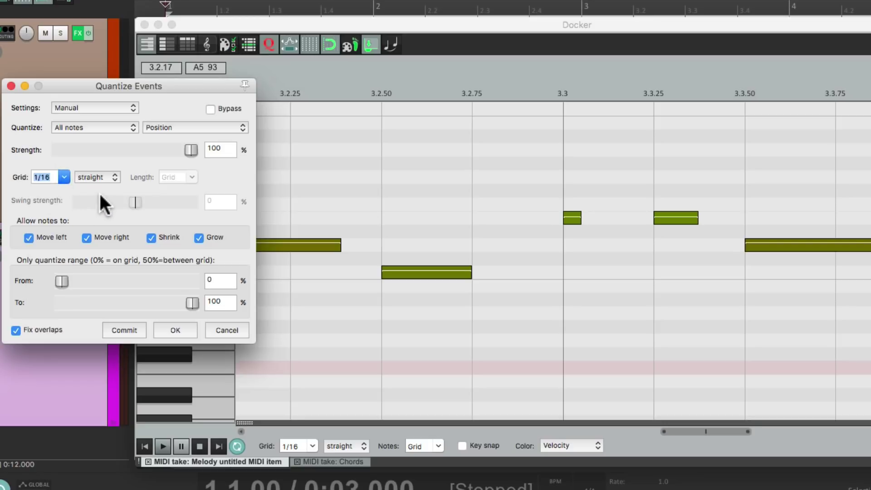
{"action": "left_click", "coordinate": [110, 178]}
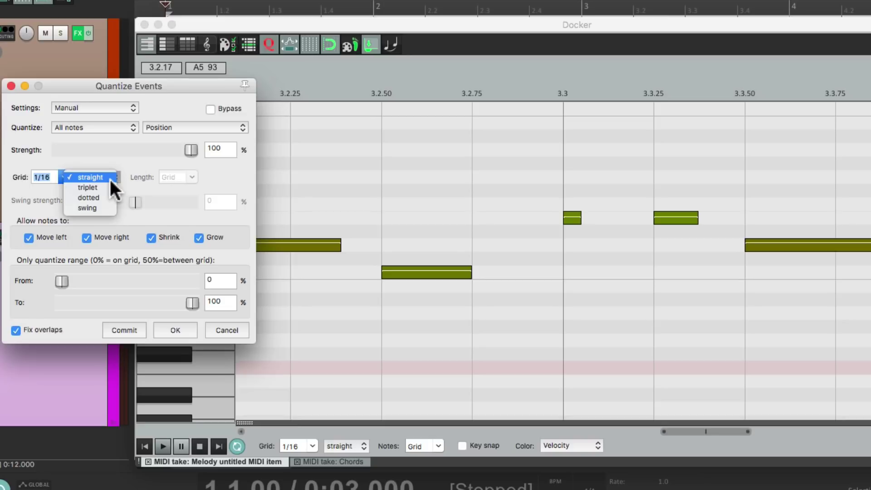
{"action": "left_click", "coordinate": [108, 209]}
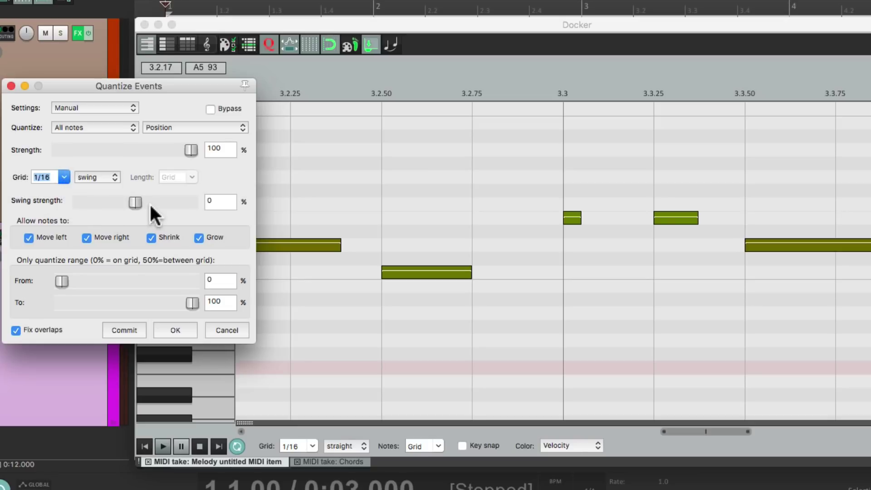
{"action": "left_click", "coordinate": [111, 179]}
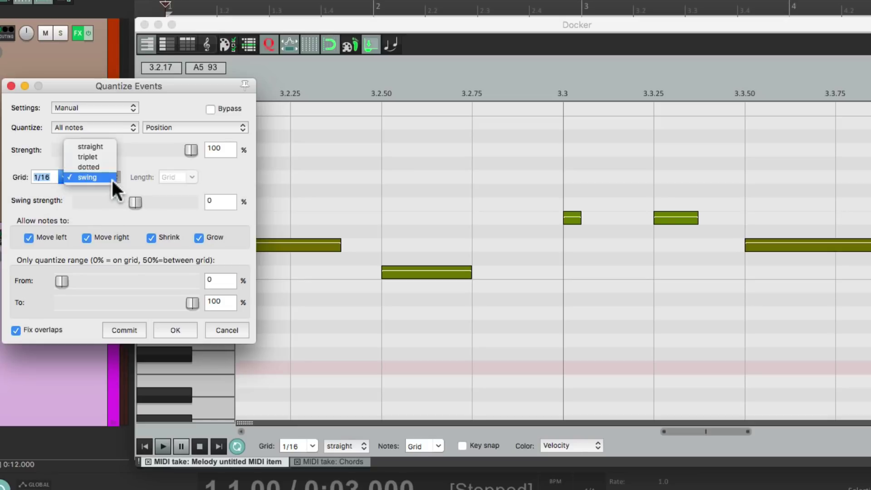
{"action": "left_click", "coordinate": [105, 146]}
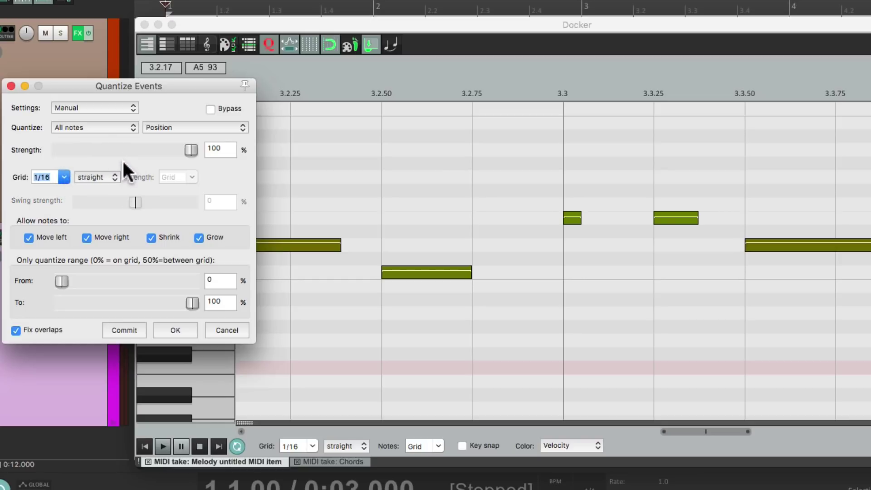
{"action": "left_click", "coordinate": [109, 175]}
{"action": "left_click", "coordinate": [107, 208]}
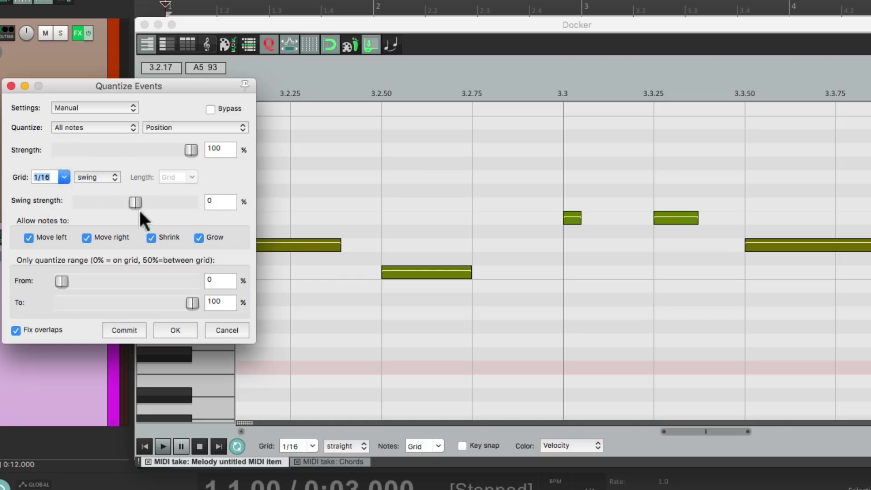
{"action": "key", "text": "space"}
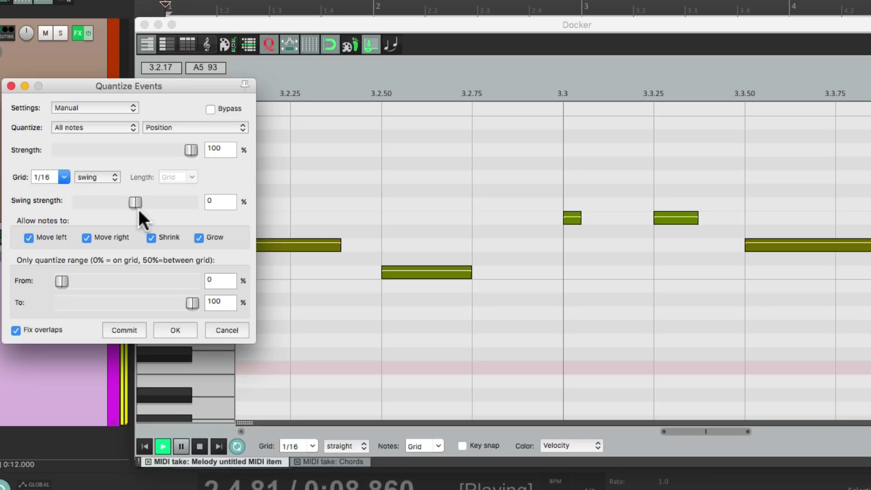
{"action": "key", "text": "space"}
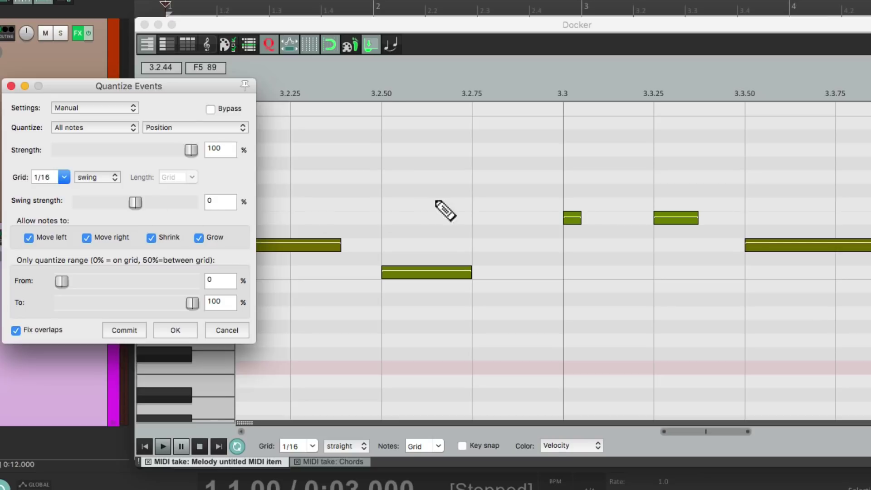
Audition the melody with swing strength at 50%, then at 75%
{"action": "scroll", "coordinate": [527, 195], "scroll_direction": "down", "scroll_amount": 8}
{"action": "scroll", "coordinate": [527, 193], "scroll_direction": "up", "scroll_amount": 8}
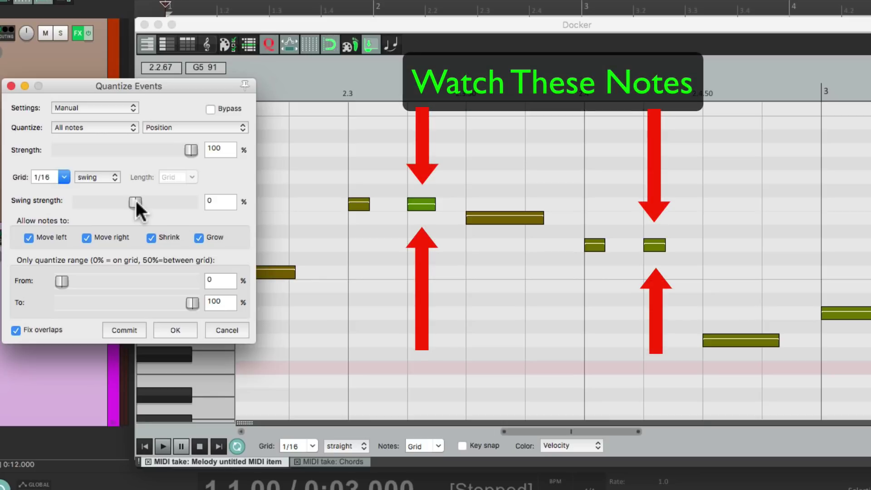
{"action": "left_click_drag", "start_coordinate": [135, 198], "coordinate": [162, 200]}
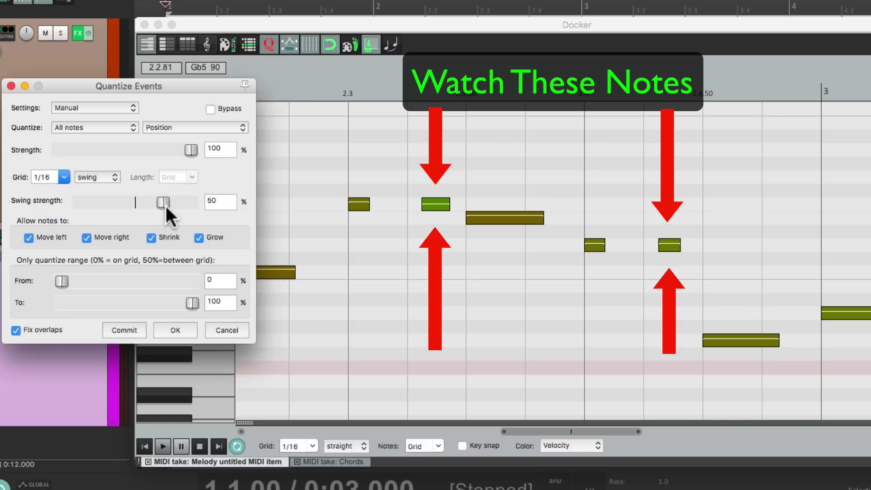
{"action": "key", "text": "space"}
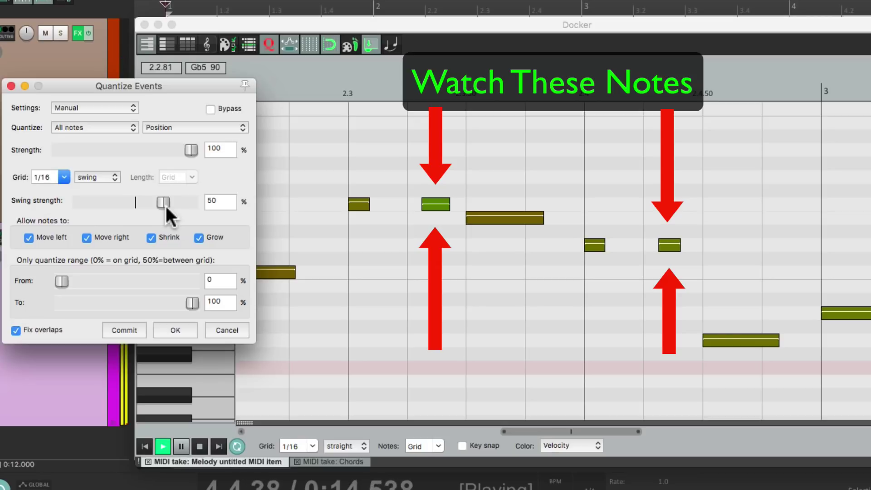
{"action": "key", "text": "space"}
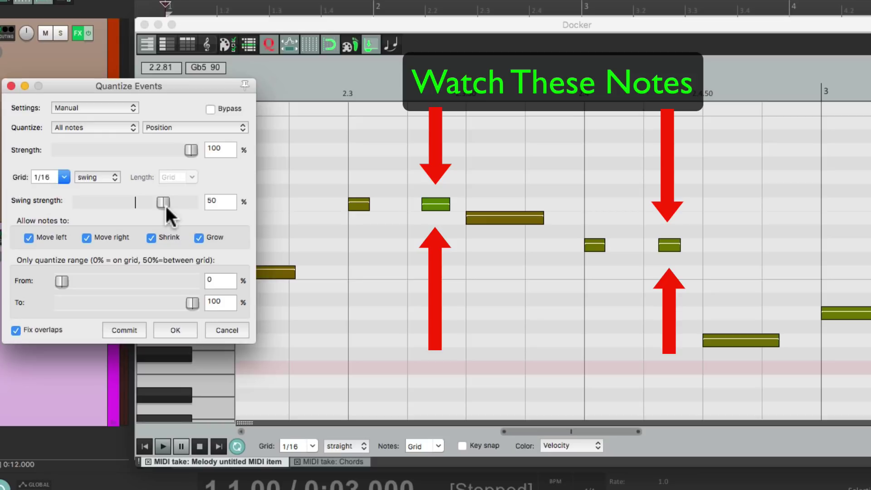
{"action": "left_click_drag", "start_coordinate": [166, 202], "coordinate": [182, 204]}
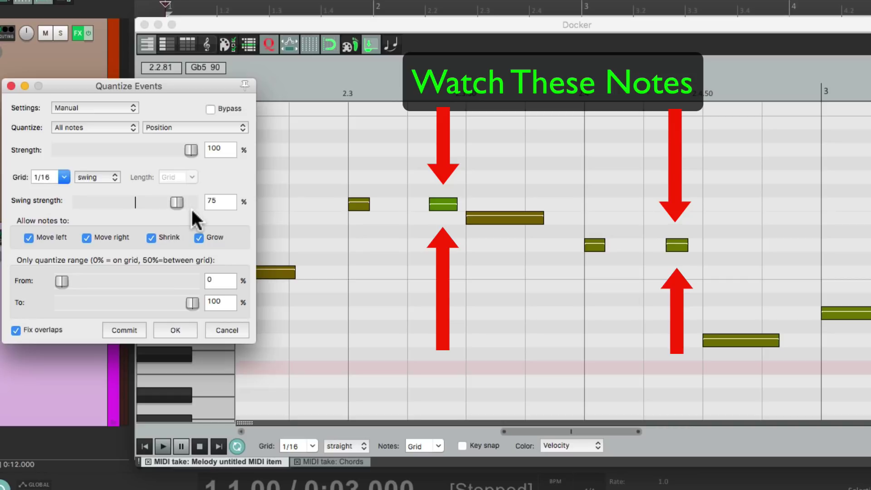
{"action": "key", "text": "space"}
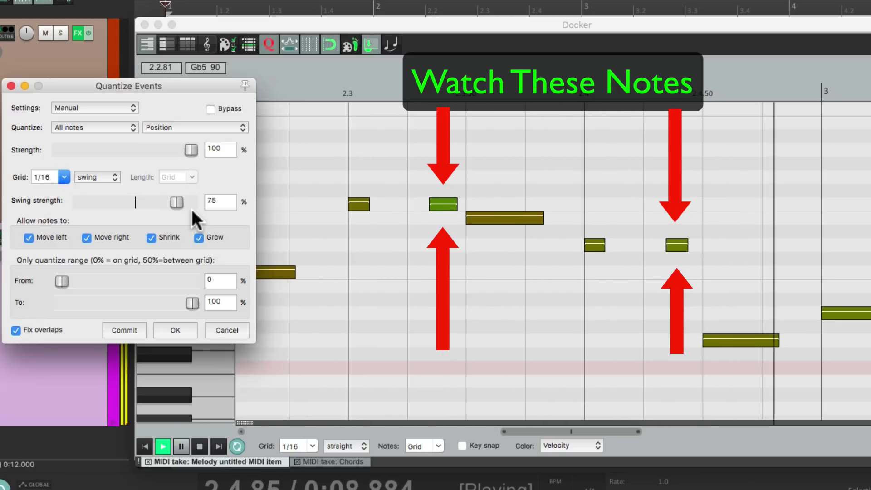
{"action": "key", "text": "space"}
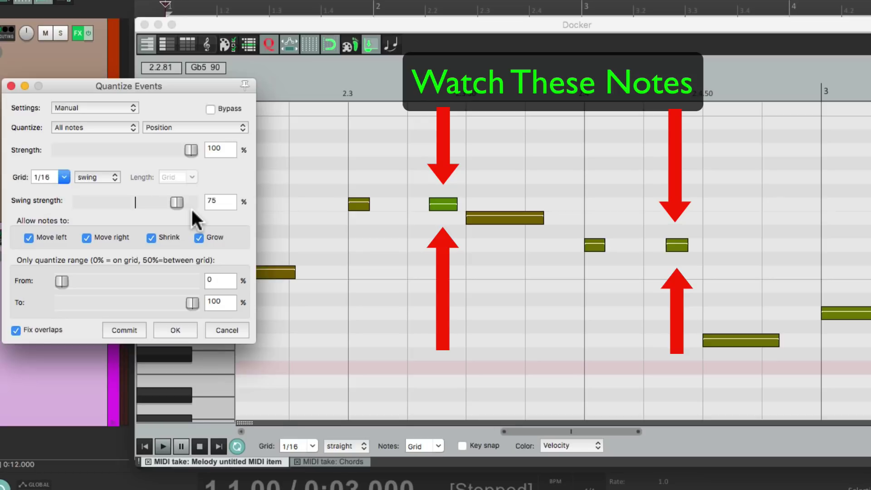
Audition 86% swing, then reset swing to 0 and return the grid to straight
{"action": "left_click_drag", "start_coordinate": [173, 197], "coordinate": [179, 208]}
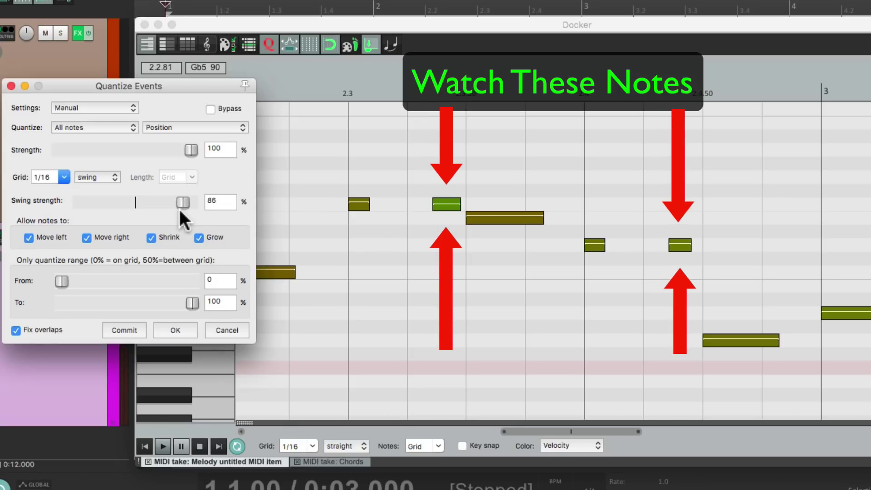
{"action": "key", "text": "space"}
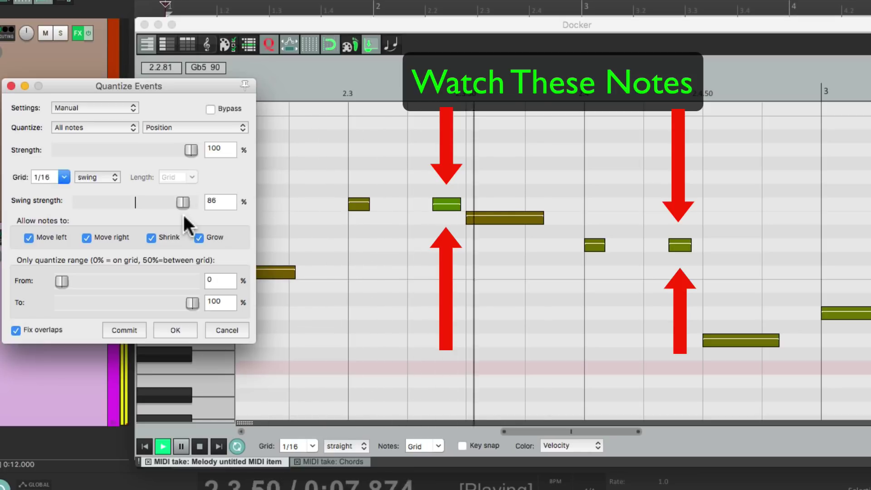
{"action": "key", "text": "space"}
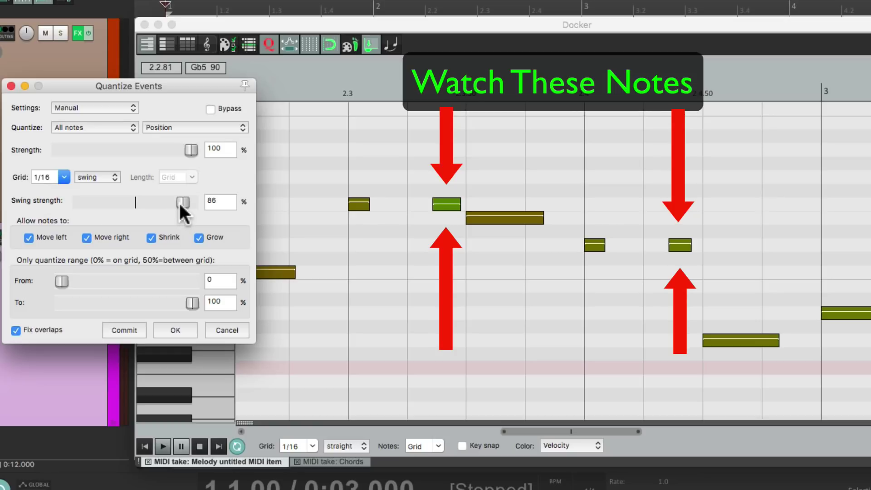
{"action": "double_click", "coordinate": [178, 201]}
{"action": "left_click", "coordinate": [108, 176]}
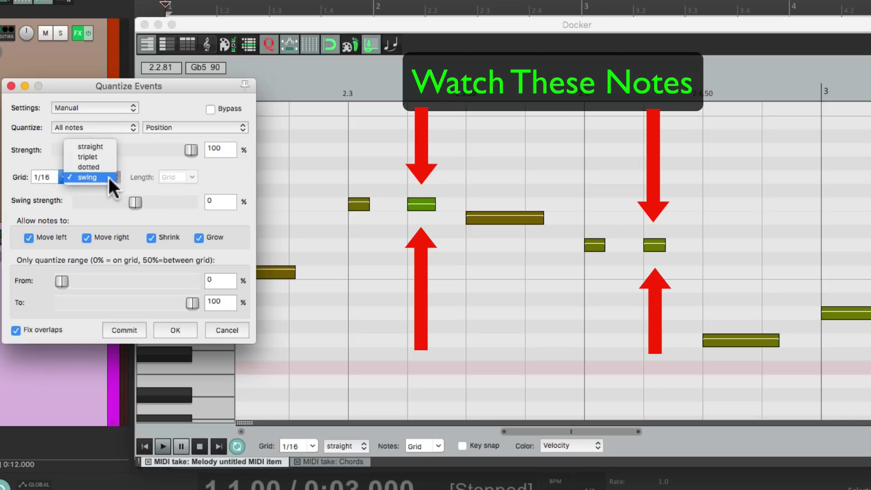
{"action": "left_click", "coordinate": [107, 146]}
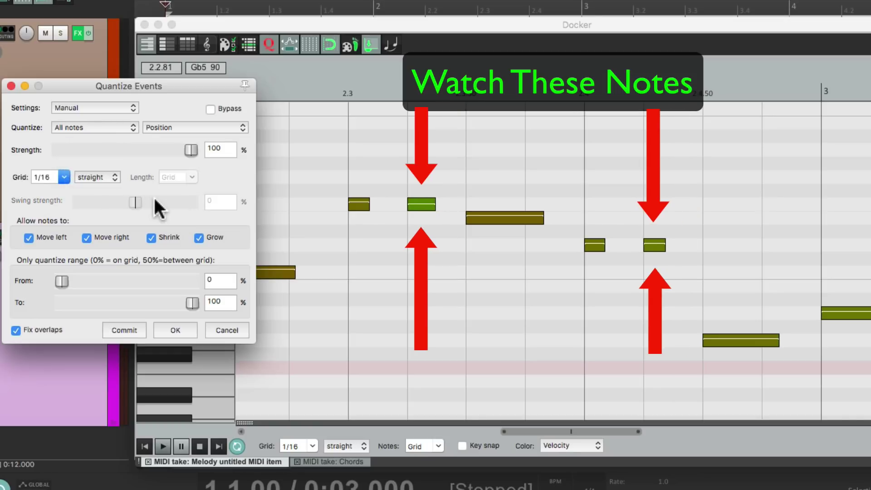
{"action": "key", "text": "space"}
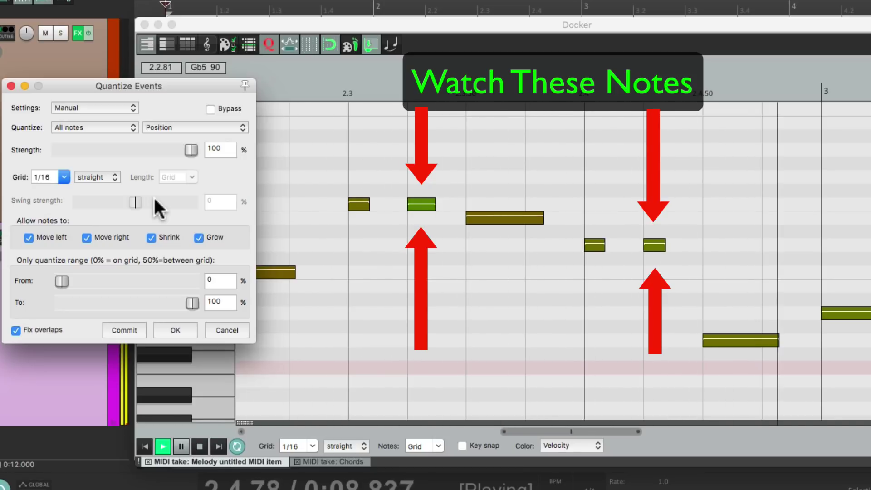
Stop playback and clear Move right, Shrink/Grow and Move left, briefly trying right-only movement
{"action": "key", "text": "space"}
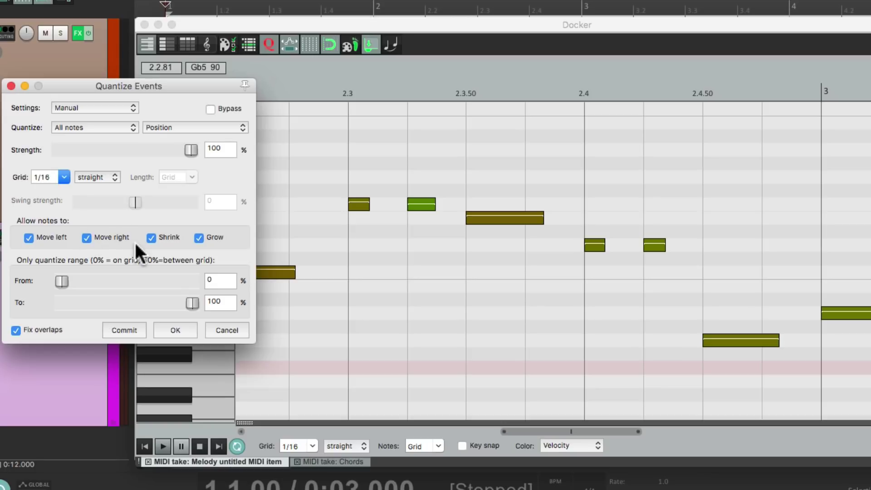
{"action": "left_click", "coordinate": [165, 239]}
{"action": "left_click", "coordinate": [86, 237]}
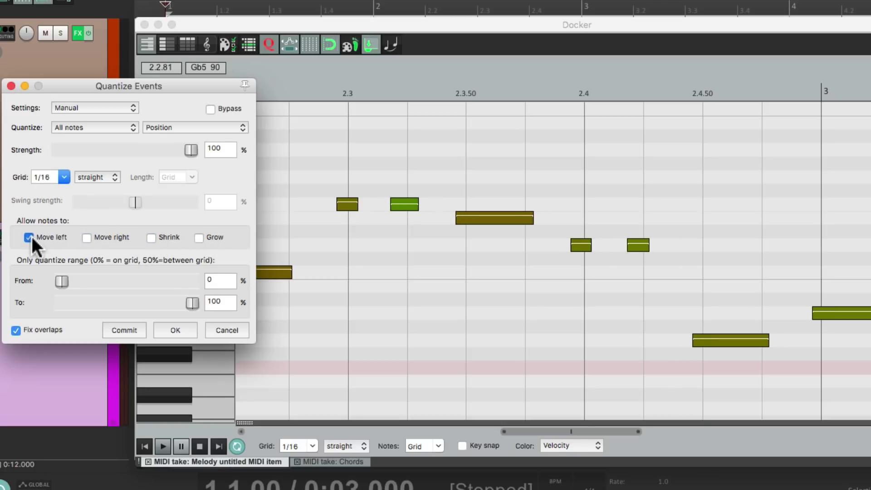
{"action": "left_click", "coordinate": [30, 237]}
{"action": "left_click", "coordinate": [86, 238]}
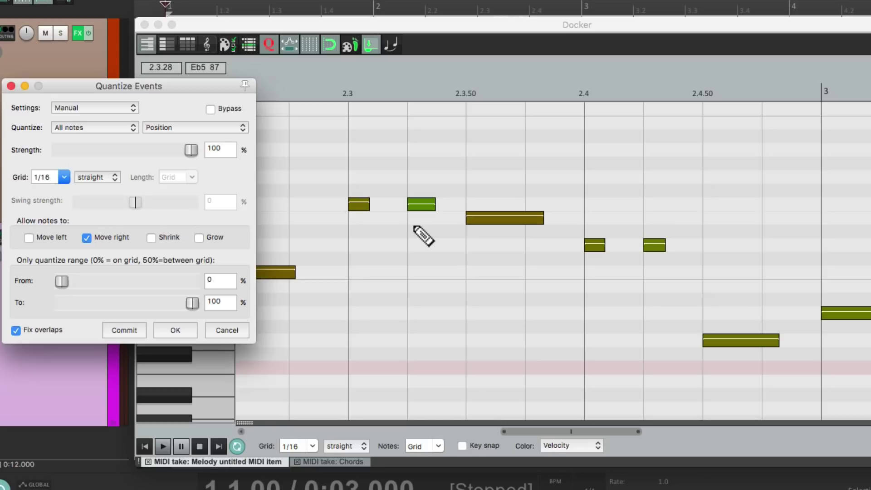
{"action": "left_click", "coordinate": [86, 237]}
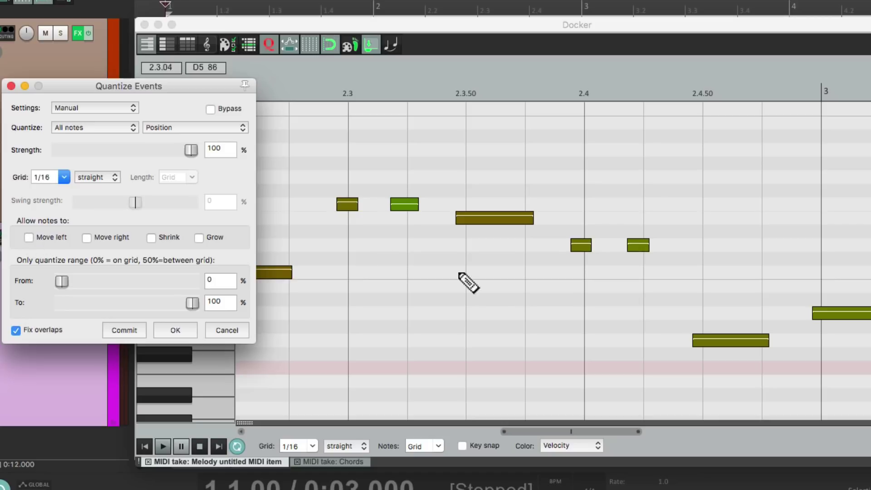
Allow notes to move both left and right, toggling Move left off and on to compare
{"action": "scroll", "coordinate": [499, 288], "scroll_direction": "left", "scroll_amount": 8}
{"action": "scroll", "coordinate": [507, 289], "scroll_direction": "left", "scroll_amount": 3}
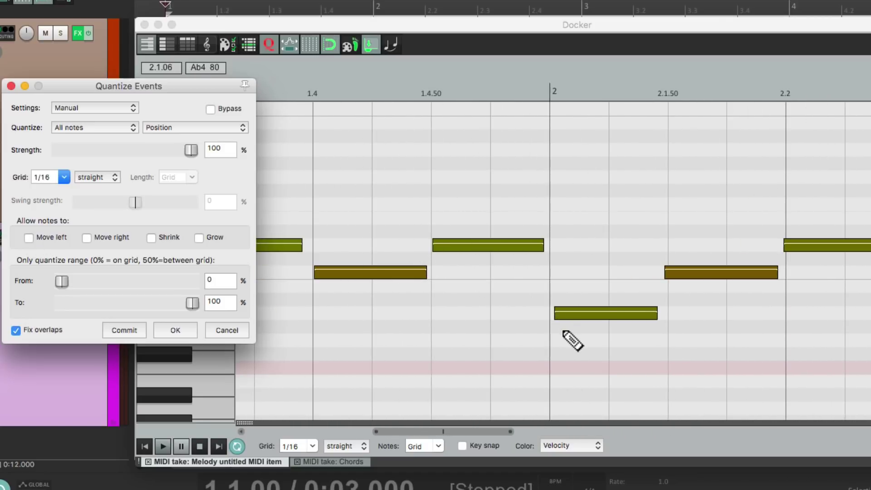
{"action": "left_click", "coordinate": [29, 238]}
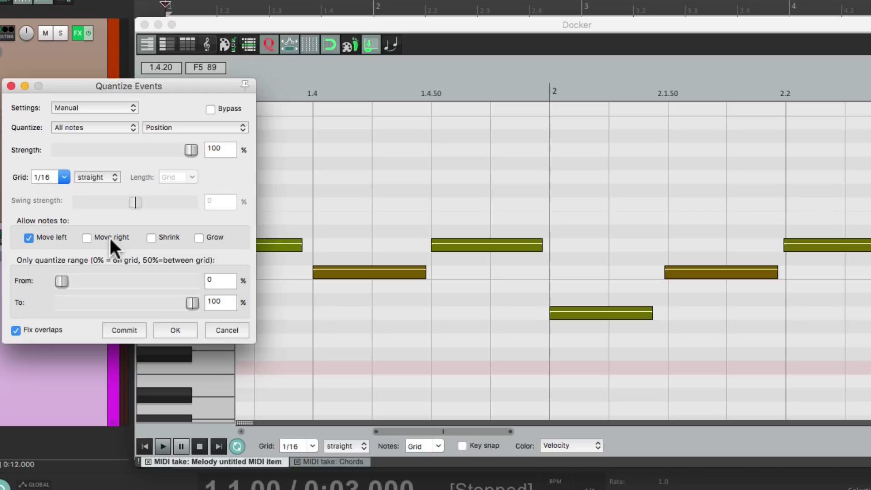
{"action": "left_click", "coordinate": [87, 237]}
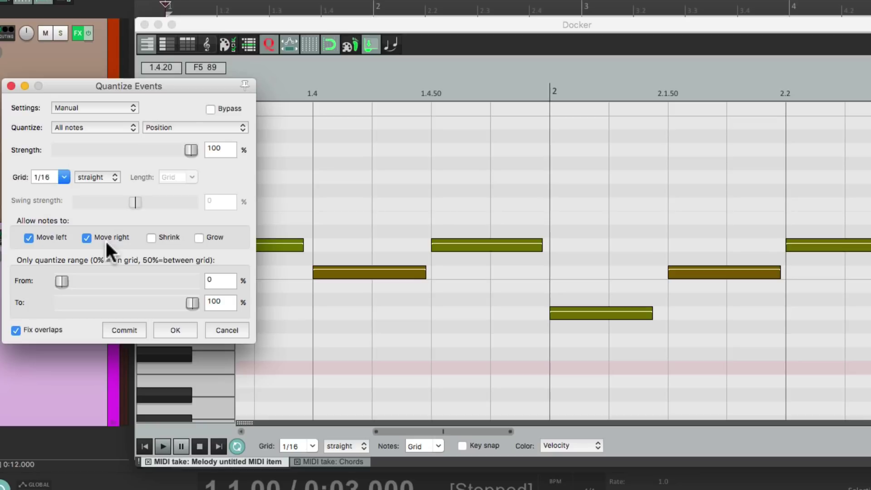
{"action": "left_click", "coordinate": [28, 237]}
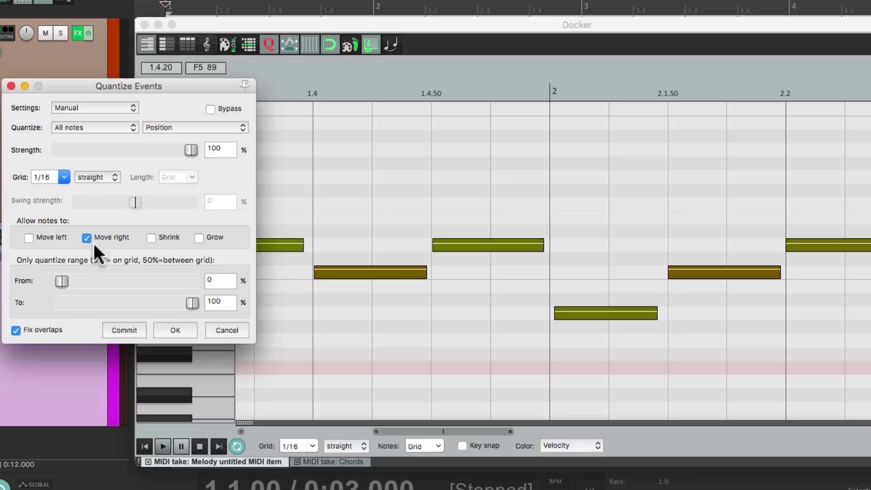
{"action": "left_click", "coordinate": [28, 237]}
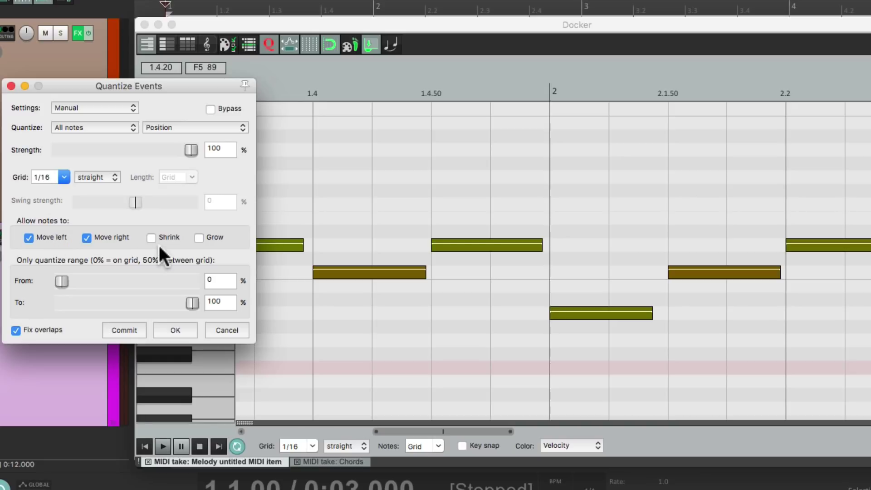
Try 'Position and note end' mode with Shrink and Grow checked, then revert to Position only
{"action": "left_click", "coordinate": [182, 127]}
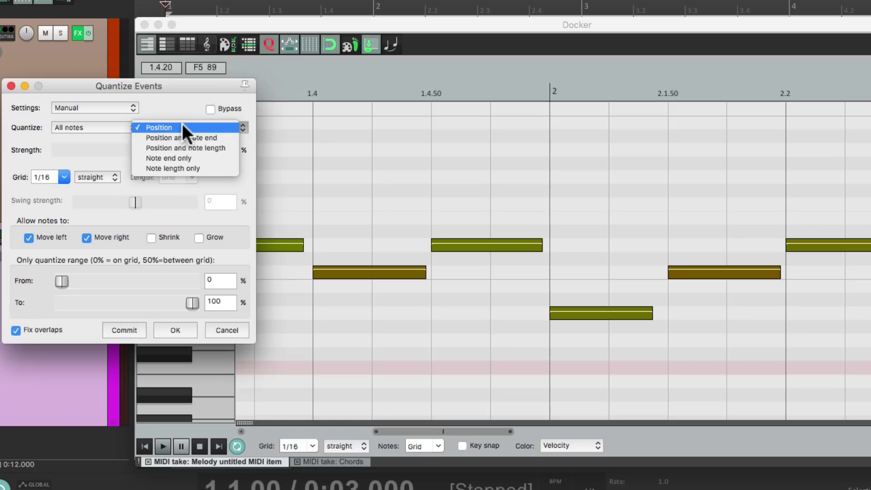
{"action": "left_click", "coordinate": [226, 138]}
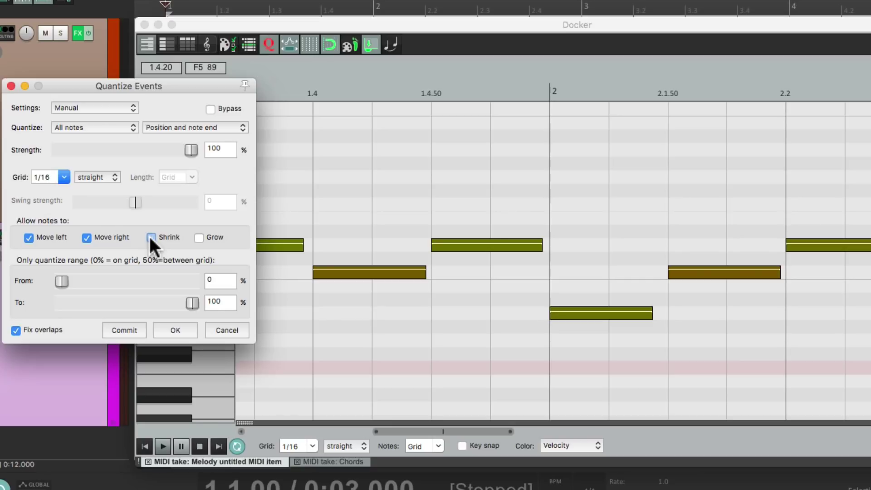
{"action": "left_click", "coordinate": [202, 234]}
{"action": "left_click", "coordinate": [203, 236]}
{"action": "left_click", "coordinate": [202, 235]}
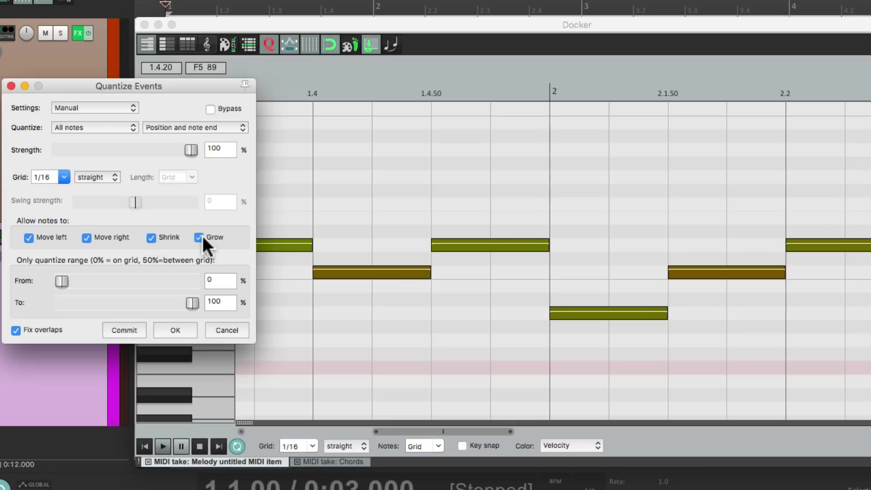
{"action": "left_click", "coordinate": [203, 237]}
{"action": "left_click", "coordinate": [203, 236]}
{"action": "left_click", "coordinate": [204, 123]}
{"action": "left_click", "coordinate": [205, 117]}
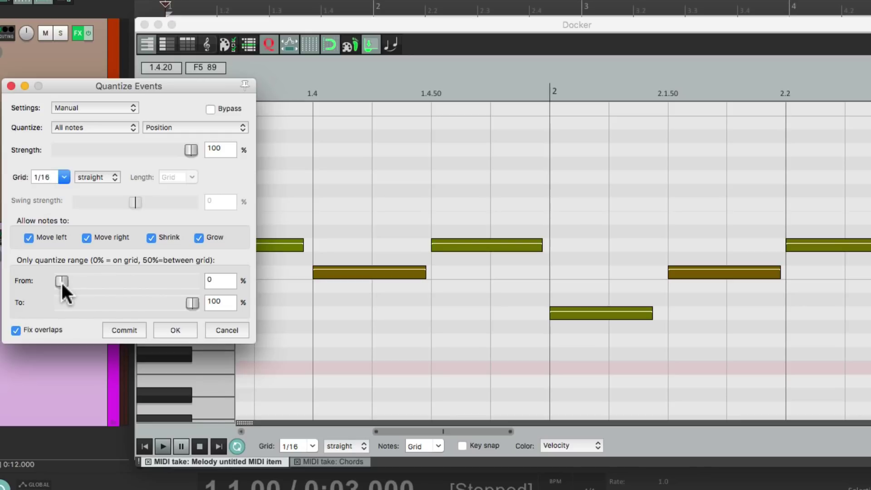
Move the quantize range start to 10%, then 50%, then down to 0% for 0–100%
{"action": "left_click_drag", "start_coordinate": [63, 285], "coordinate": [77, 285]}
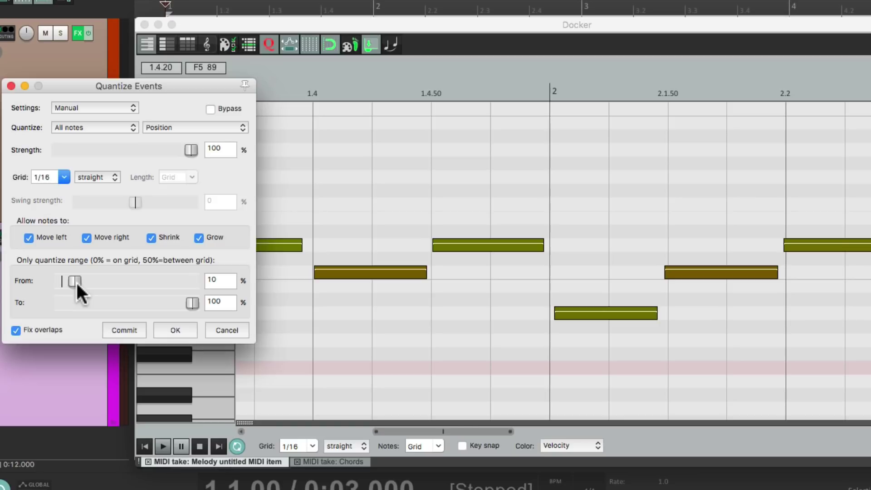
{"action": "left_click_drag", "start_coordinate": [75, 281], "coordinate": [129, 281]}
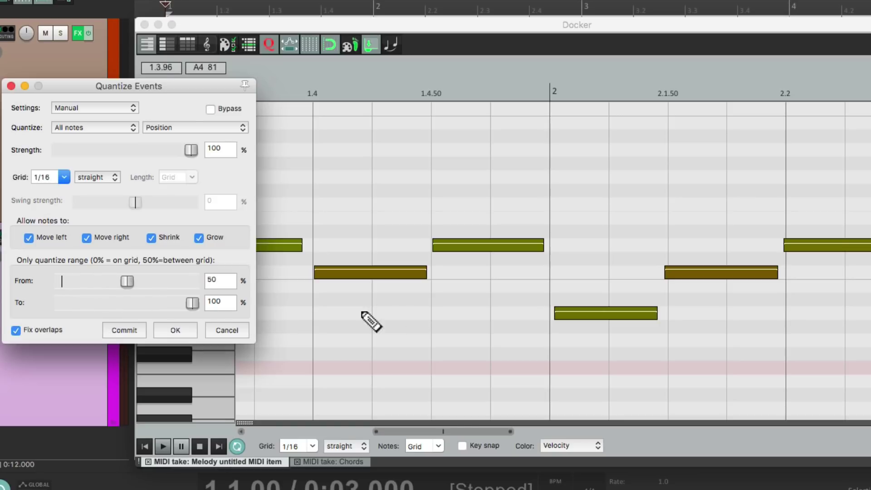
{"action": "scroll", "coordinate": [471, 306], "scroll_direction": "down", "scroll_amount": 5}
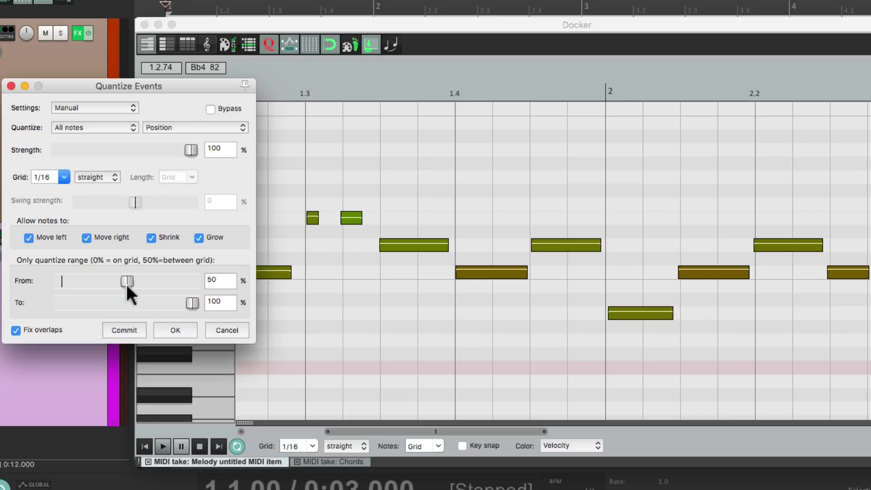
{"action": "left_click_drag", "start_coordinate": [126, 283], "coordinate": [54, 297]}
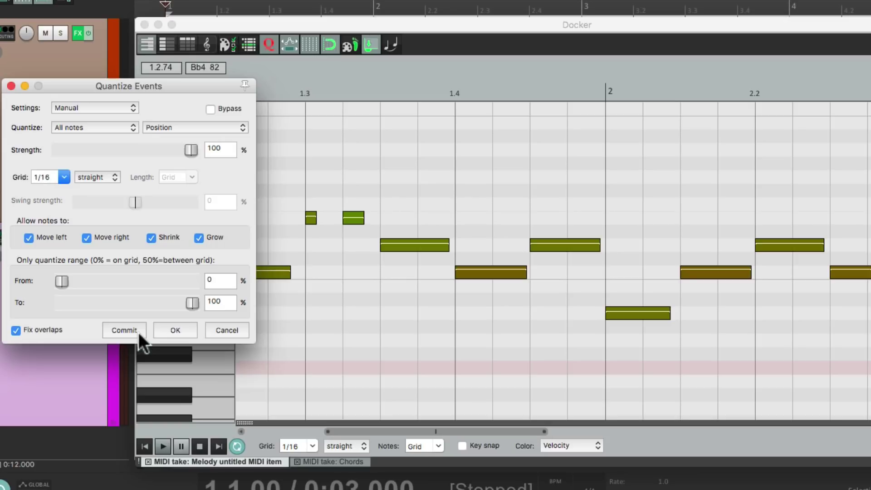
Apply the 1/16 quantize, then play back the quantized melody and stop
{"action": "left_click", "coordinate": [179, 331]}
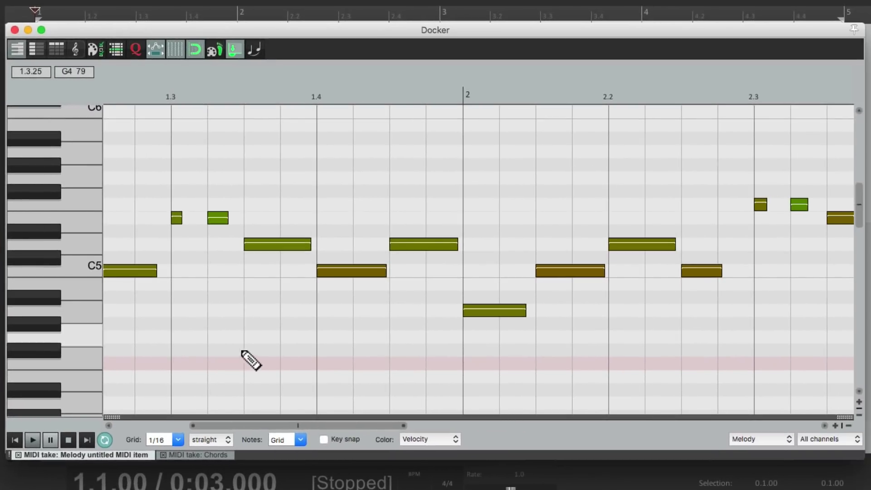
{"action": "scroll", "coordinate": [250, 354], "scroll_direction": "down", "scroll_amount": 3}
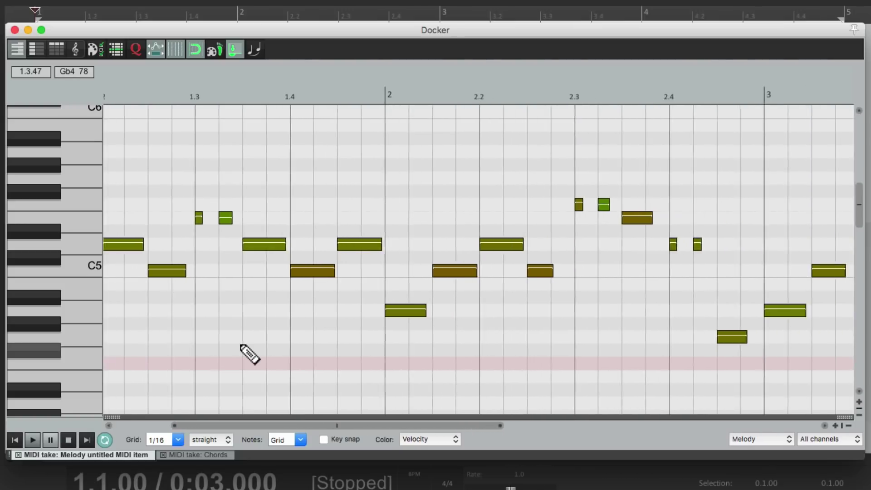
{"action": "scroll", "coordinate": [250, 354], "scroll_direction": "left", "scroll_amount": 2}
{"action": "key", "text": "space"}
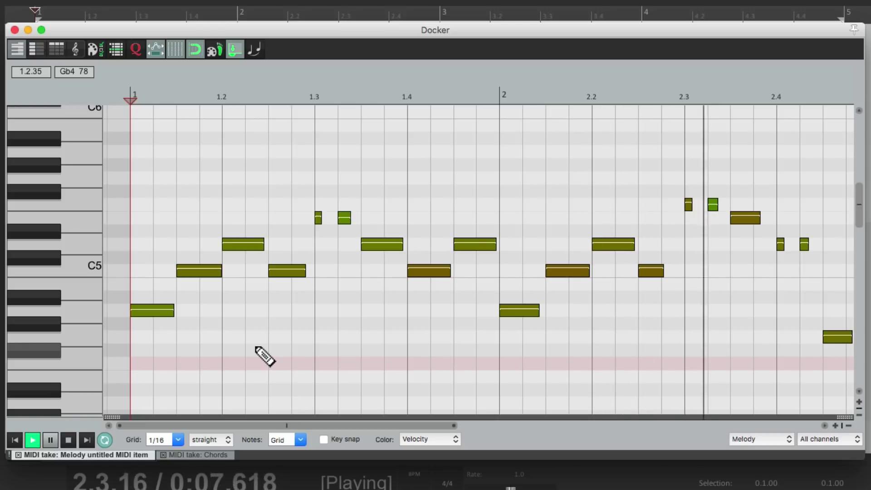
{"action": "key", "text": "space"}
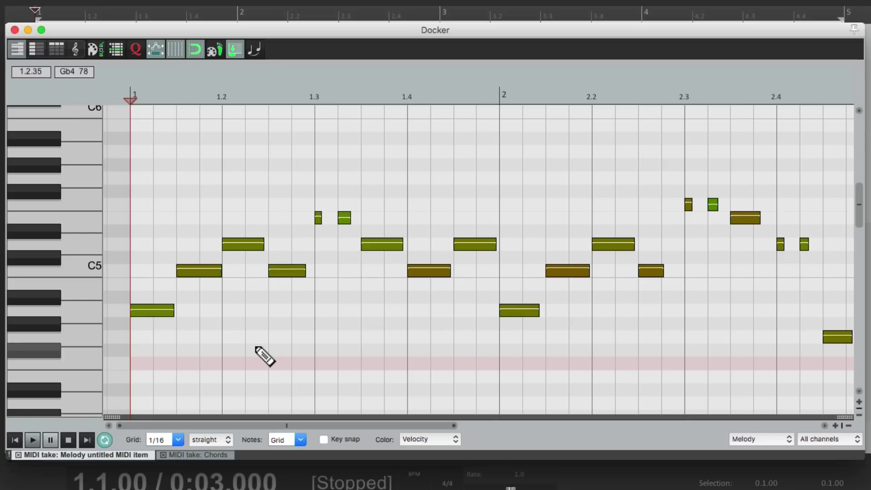
Toggle quantize Bypass on and off to compare original and quantized timing, then close
{"action": "left_click", "coordinate": [136, 48]}
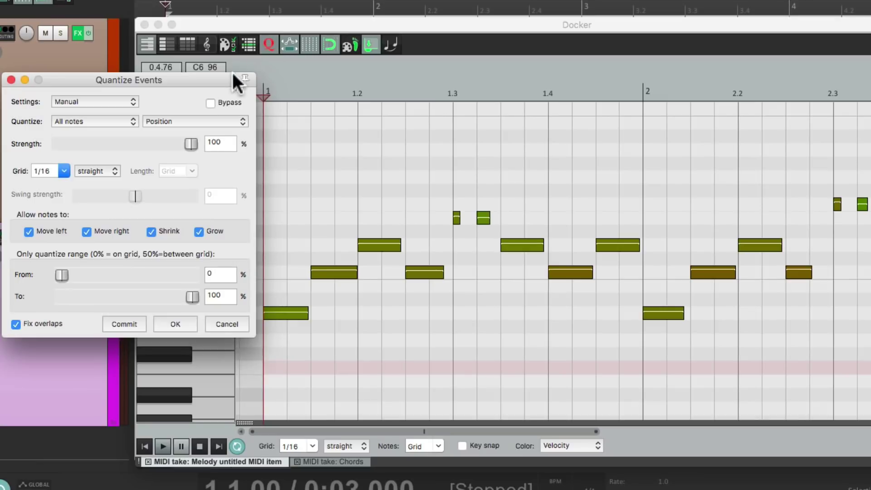
{"action": "left_click", "coordinate": [210, 103]}
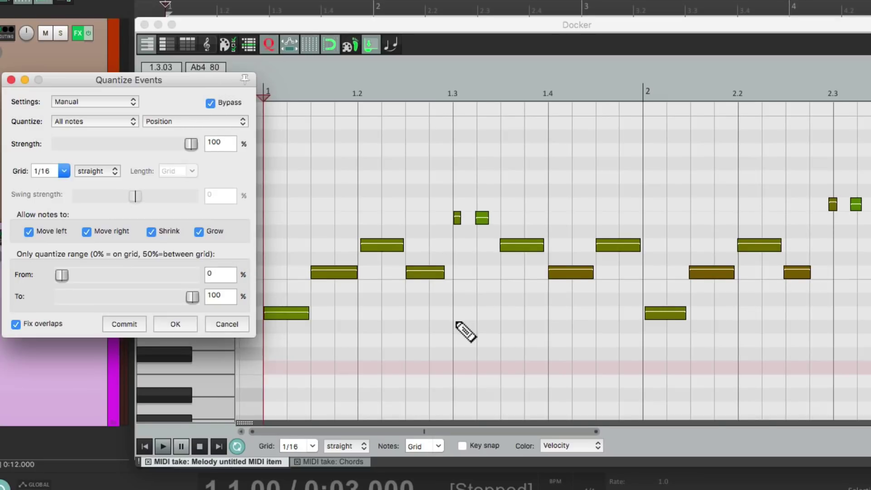
{"action": "scroll", "coordinate": [465, 322], "scroll_direction": "up", "scroll_amount": 4}
{"action": "scroll", "coordinate": [464, 312], "scroll_direction": "up", "scroll_amount": 3}
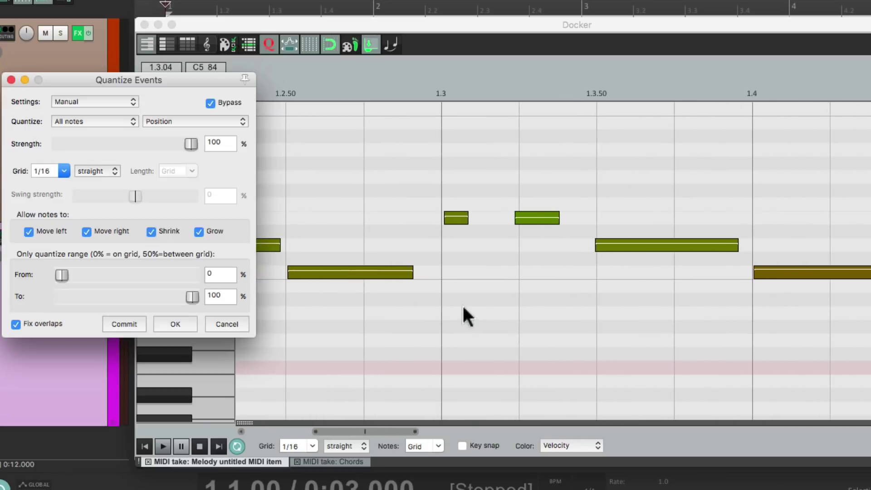
{"action": "left_click", "coordinate": [211, 103]}
{"action": "left_click", "coordinate": [210, 102]}
{"action": "left_click", "coordinate": [179, 320]}
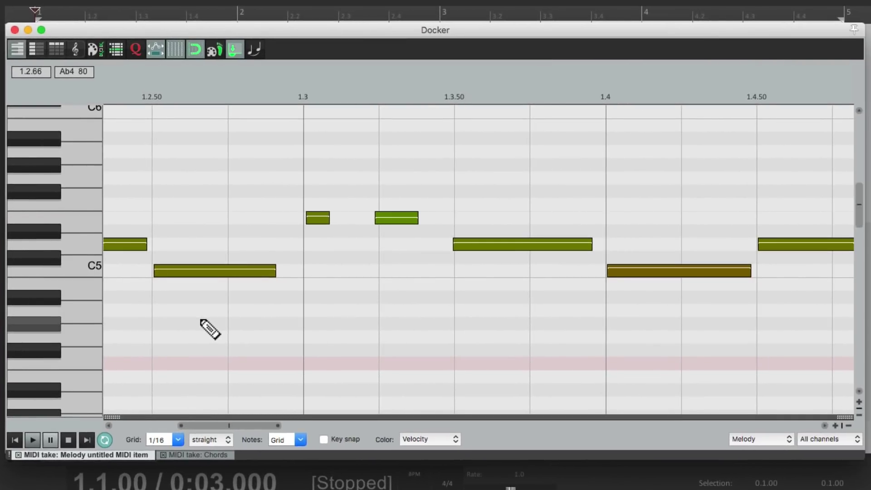
Re-enable quantizing and lower the quantize strength to 27%
{"action": "left_click", "coordinate": [135, 49]}
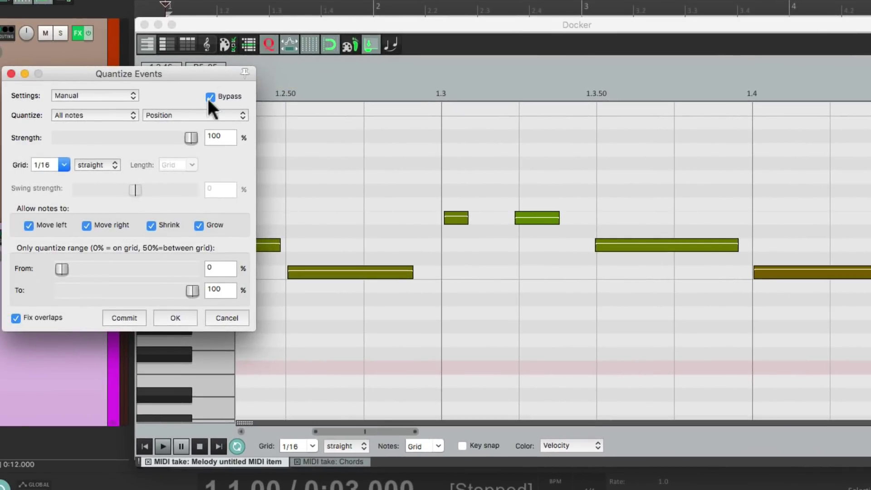
{"action": "left_click", "coordinate": [210, 97]}
{"action": "left_click_drag", "start_coordinate": [192, 134], "coordinate": [237, 149]}
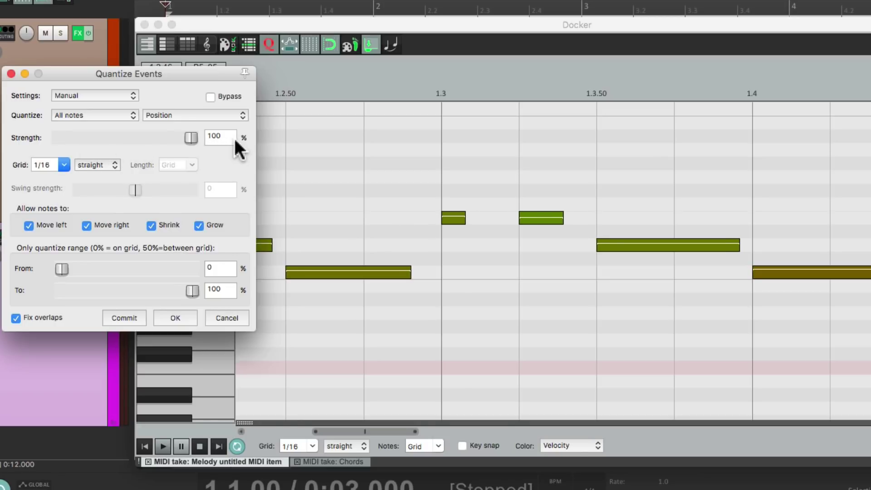
Try a swing grid with raised swing strength, then reset to straight and bypass quantizing
{"action": "left_click", "coordinate": [105, 166]}
{"action": "left_click", "coordinate": [97, 193]}
{"action": "left_click_drag", "start_coordinate": [134, 189], "coordinate": [169, 190]}
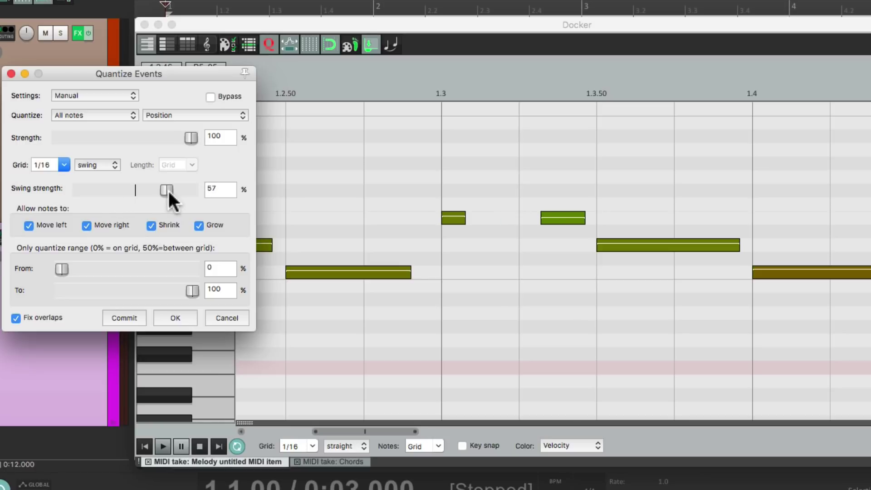
{"action": "double_click", "coordinate": [168, 190]}
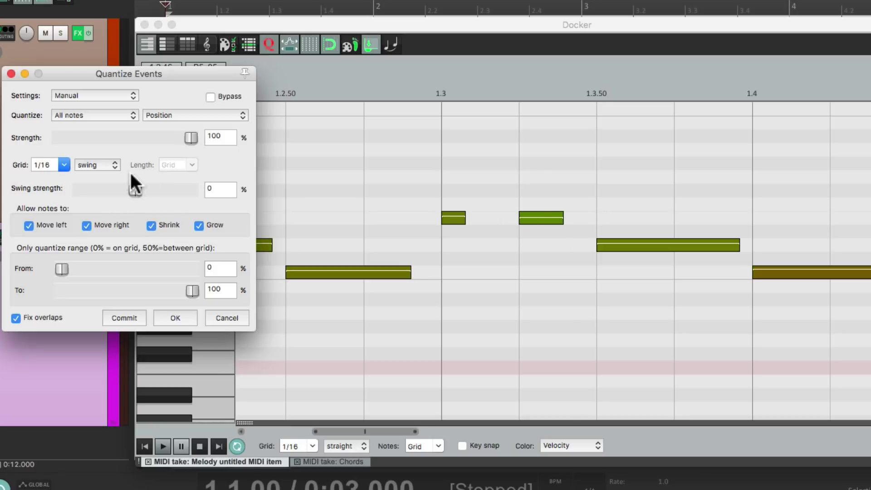
{"action": "left_click", "coordinate": [97, 164]}
{"action": "left_click", "coordinate": [98, 134]}
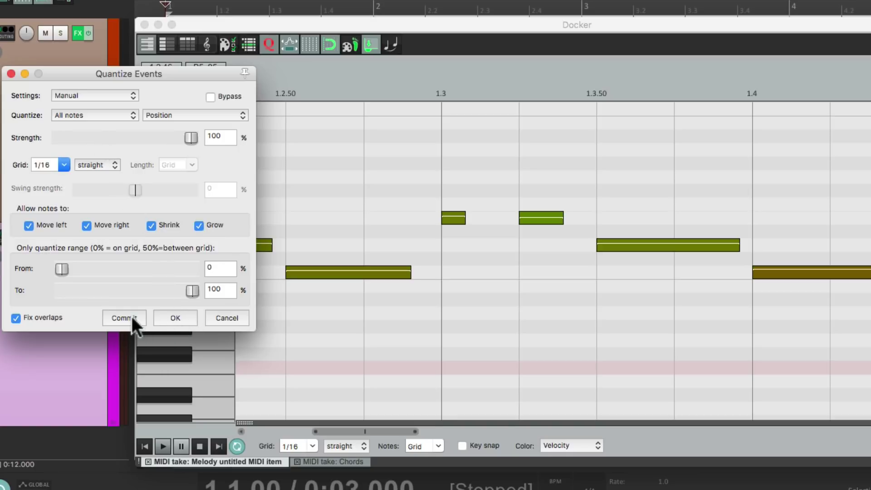
{"action": "left_click", "coordinate": [210, 97]}
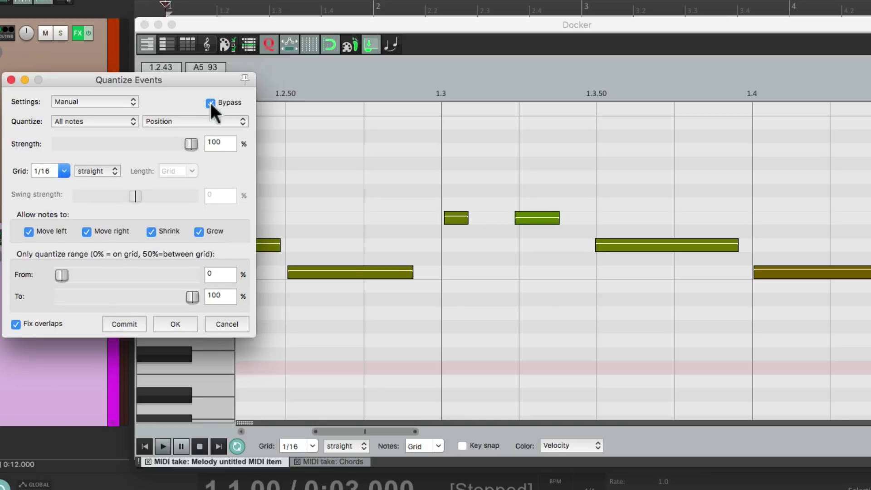
Close the quantize settings, quantize using last settings, and select the first five melody notes
{"action": "left_click", "coordinate": [175, 324]}
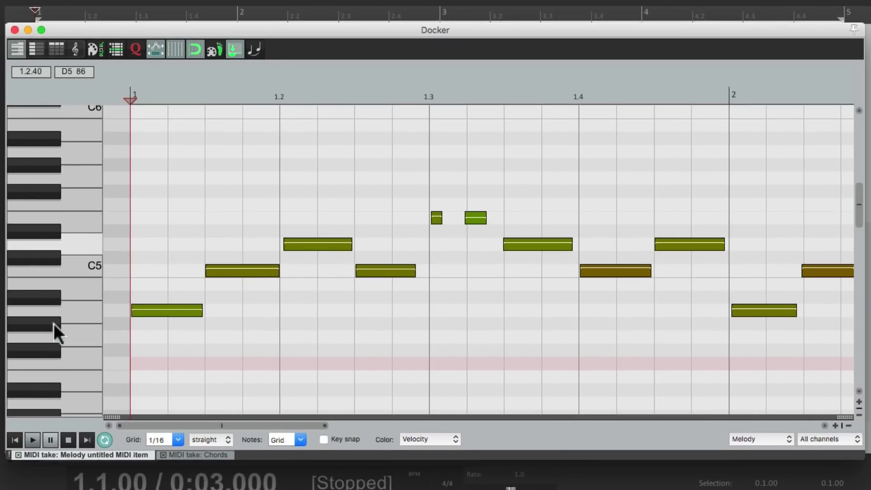
{"action": "right_click", "coordinate": [94, 85]}
{"action": "mouse_move", "coordinate": [102, 107]}
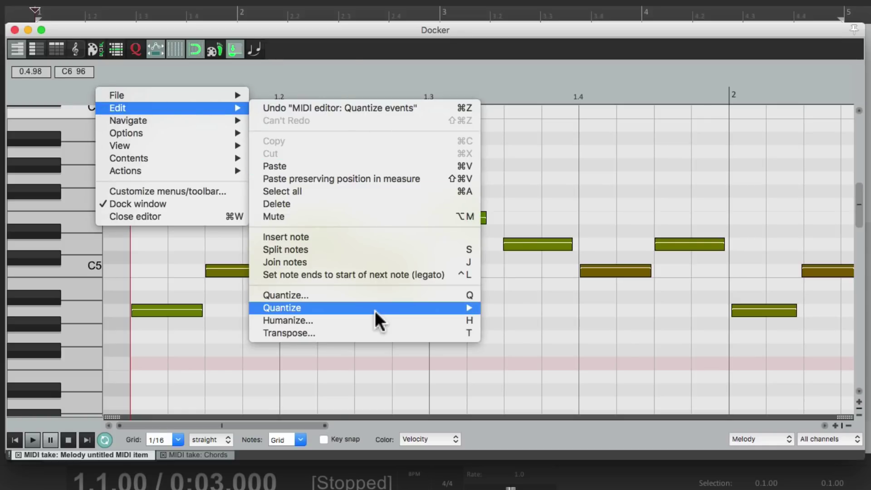
{"action": "mouse_move", "coordinate": [375, 309]}
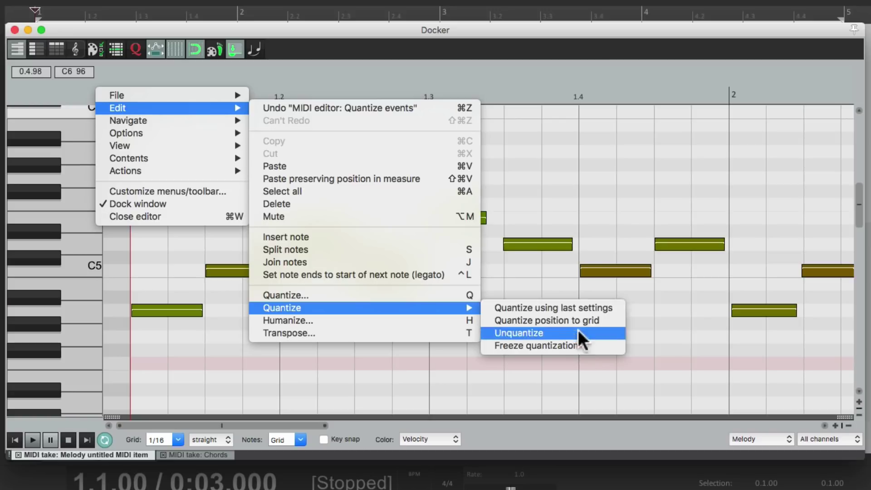
{"action": "left_click", "coordinate": [595, 308]}
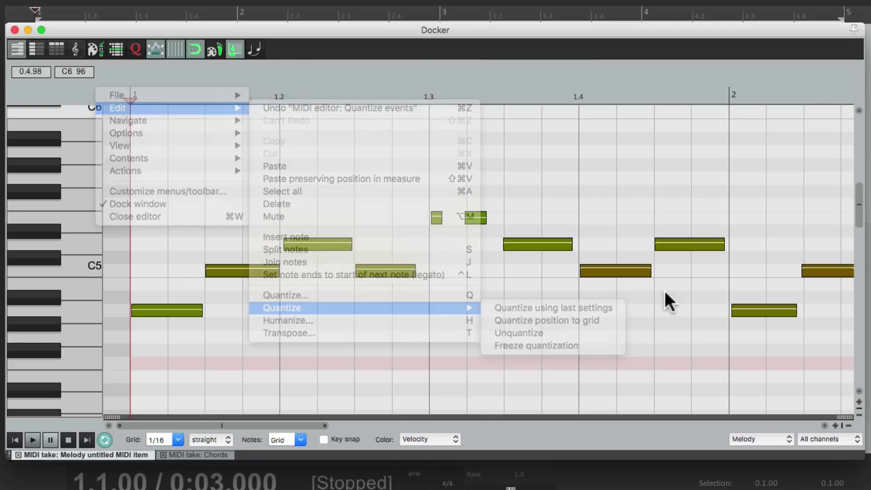
{"action": "left_click_drag", "start_coordinate": [162, 225], "coordinate": [360, 350]}
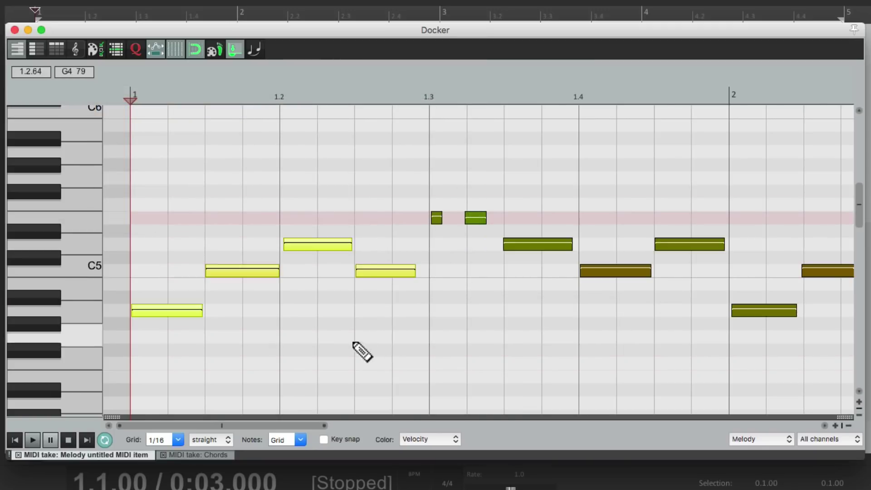
{"action": "right_click", "coordinate": [99, 87]}
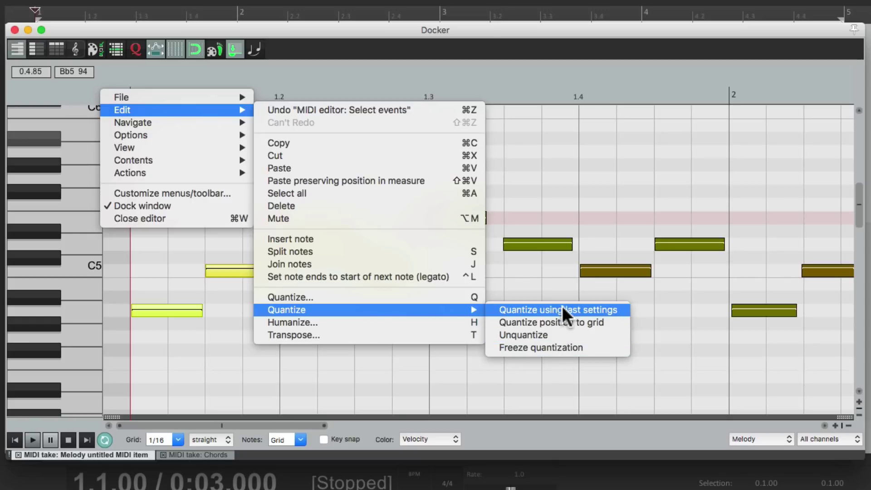
{"action": "left_click", "coordinate": [625, 309]}
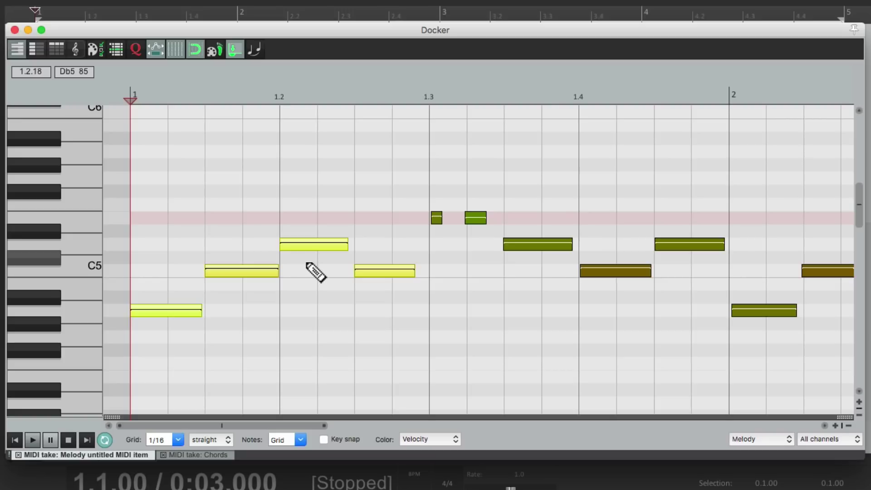
{"action": "key", "text": "ctrl+z"}
{"action": "key", "text": "ctrl+shift+z"}
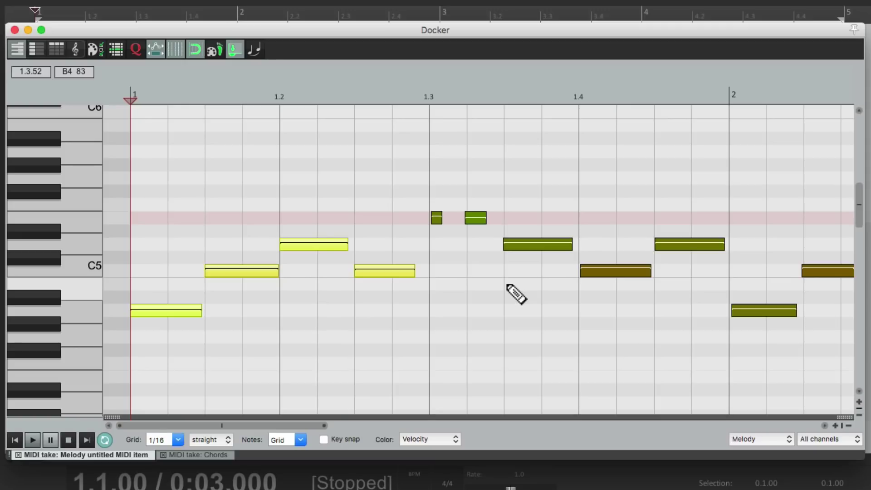
{"action": "key", "text": "ctrl+z"}
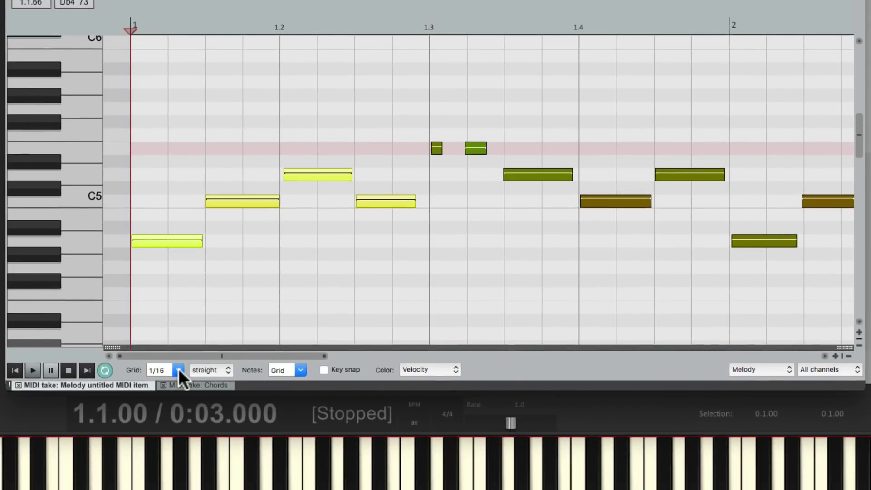
Set the grid to 1/4 and quantize the five selected notes' positions to it
{"action": "left_click", "coordinate": [178, 369]}
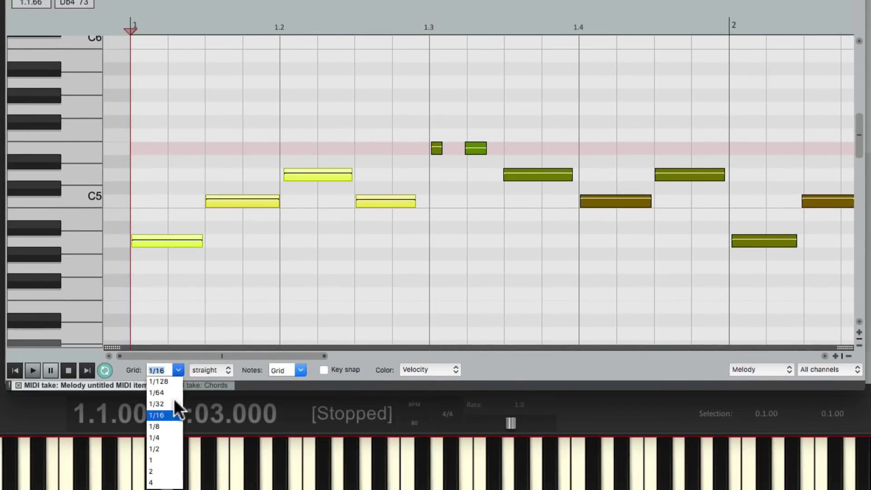
{"action": "left_click", "coordinate": [166, 437]}
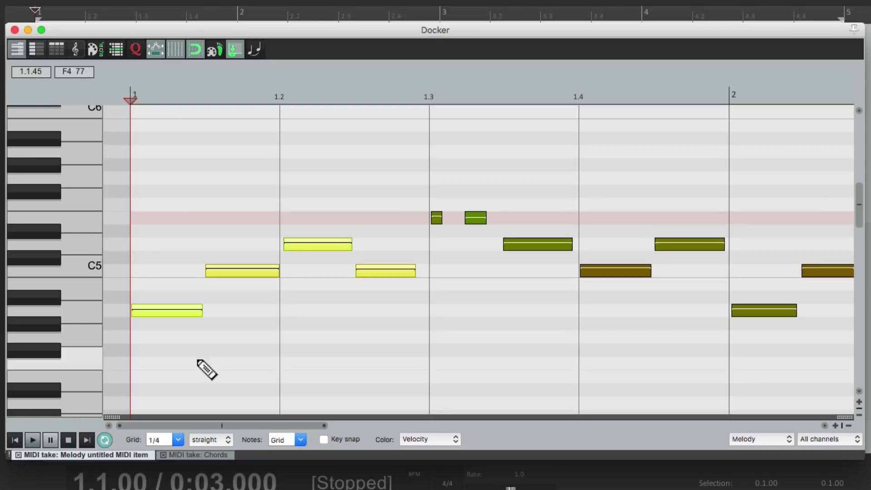
{"action": "right_click", "coordinate": [98, 92]}
{"action": "mouse_move", "coordinate": [101, 116]}
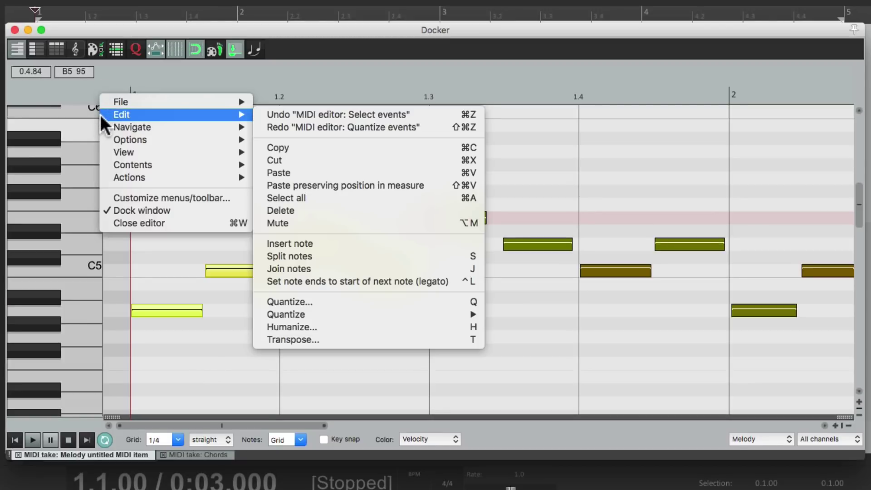
{"action": "mouse_move", "coordinate": [369, 312]}
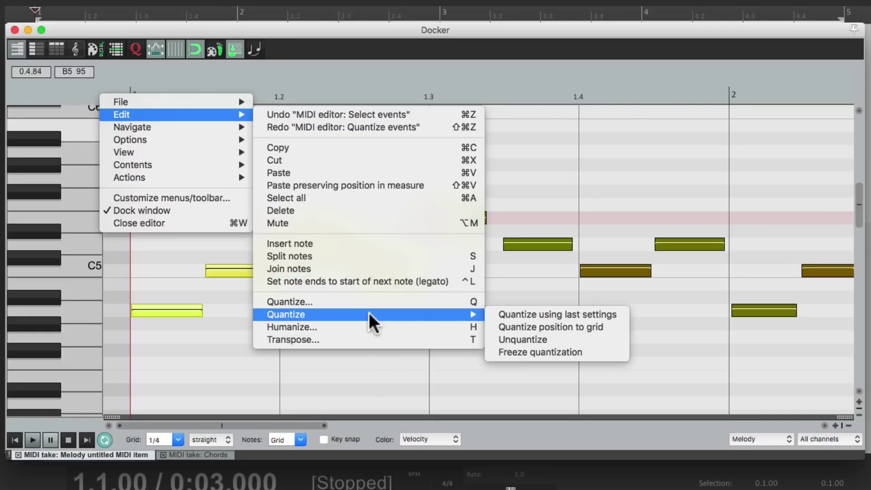
{"action": "left_click", "coordinate": [613, 325]}
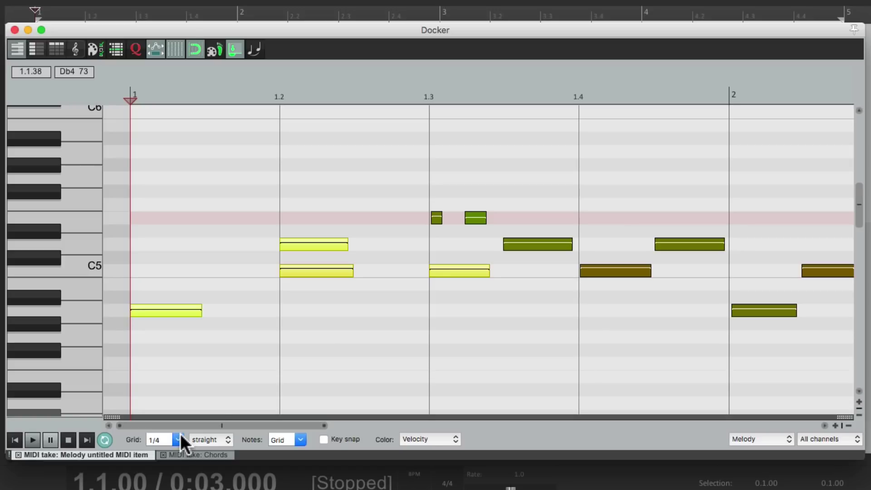
Undo the 1/4 snap, unquantize the selected notes, then deselect and move the edit cursor to 1.2
{"action": "key", "text": "super+z"}
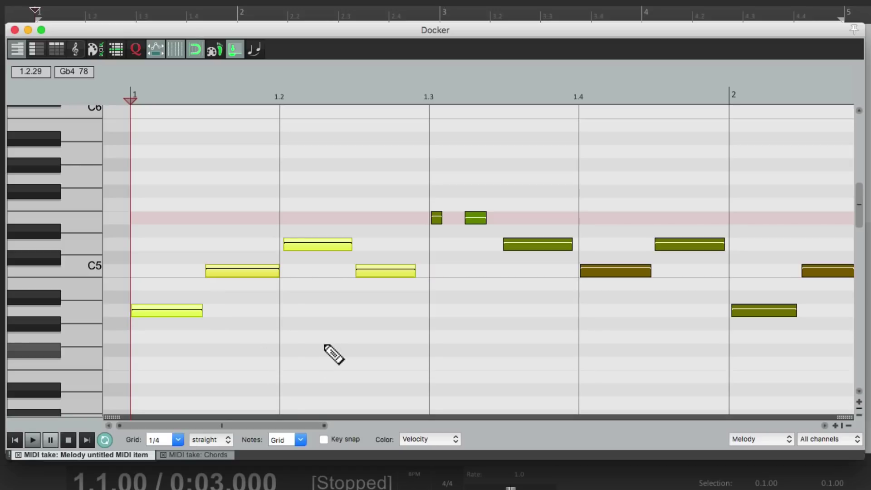
{"action": "right_click", "coordinate": [86, 89]}
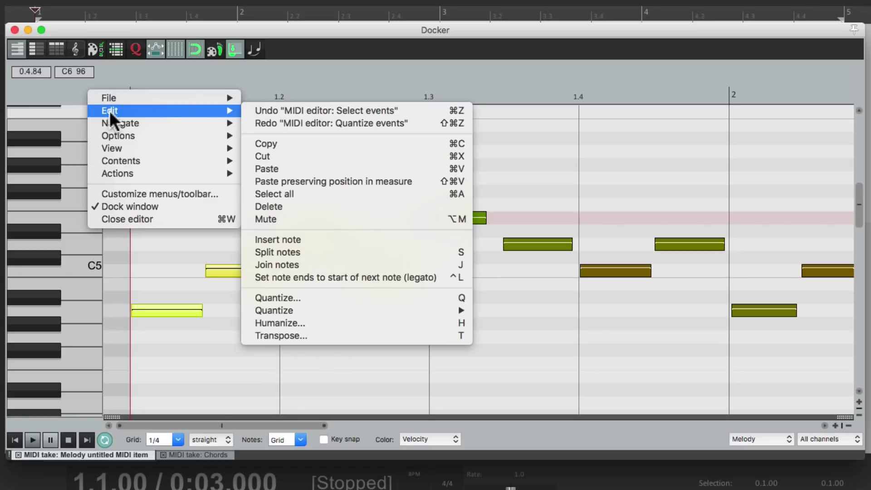
{"action": "mouse_move", "coordinate": [330, 311]}
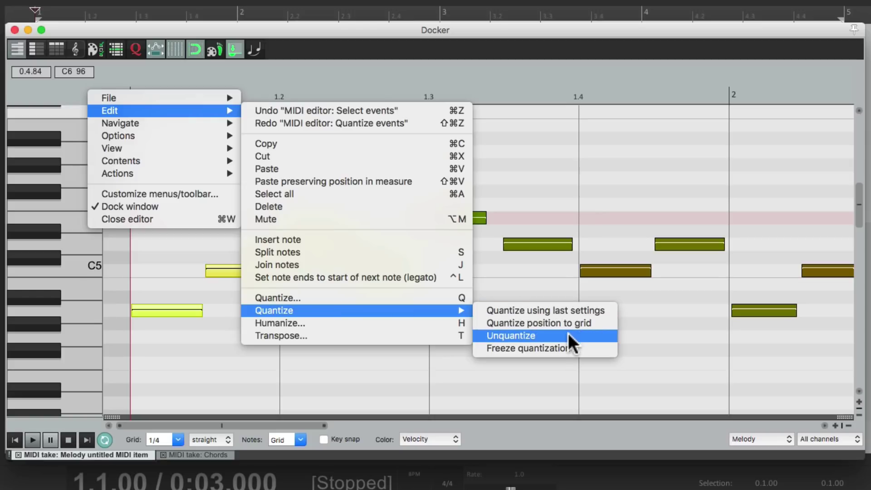
{"action": "left_click", "coordinate": [569, 335]}
{"action": "left_click", "coordinate": [331, 325]}
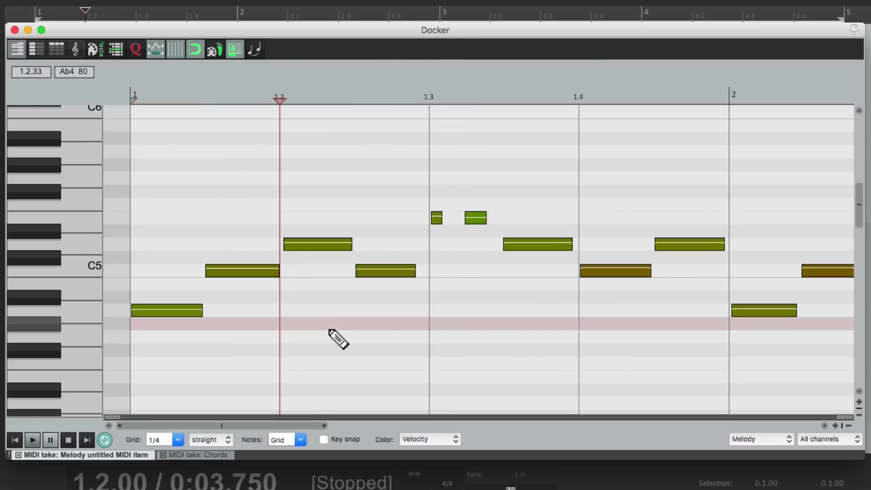
Turn off quantize Bypass in the Quantize Events settings and confirm to re-quantize the notes
{"action": "left_click", "coordinate": [137, 50]}
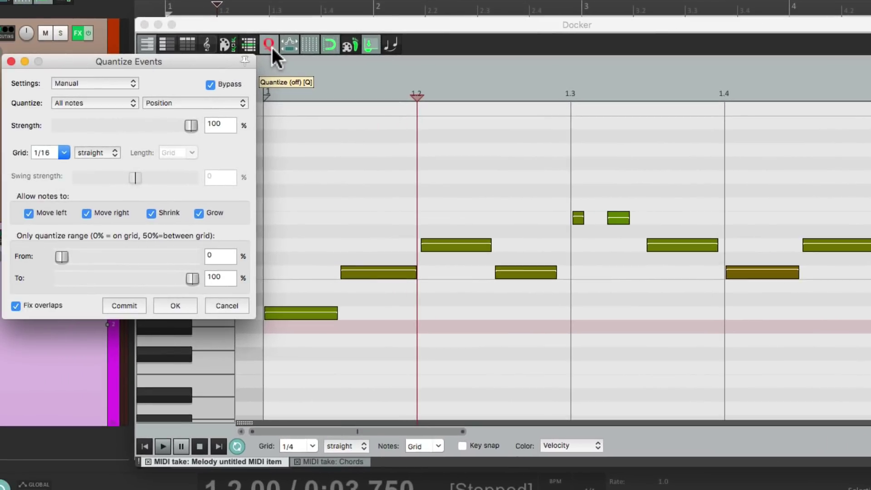
{"action": "left_click", "coordinate": [210, 85]}
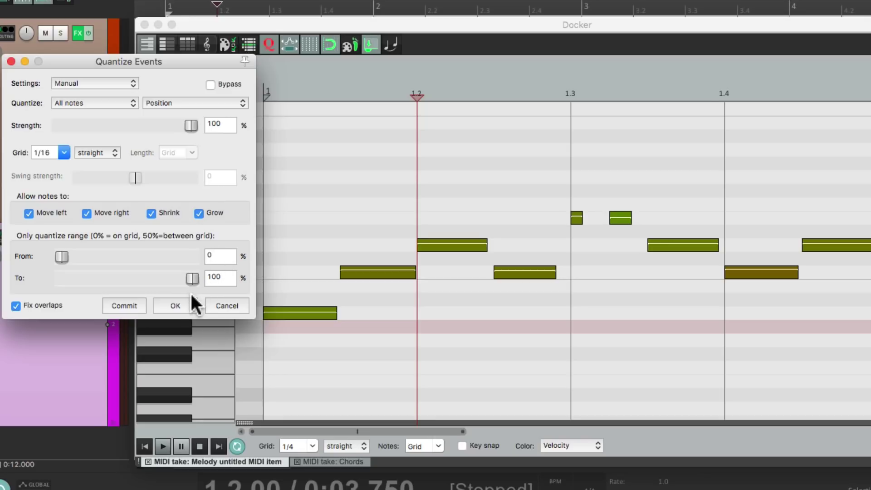
{"action": "left_click", "coordinate": [186, 305]}
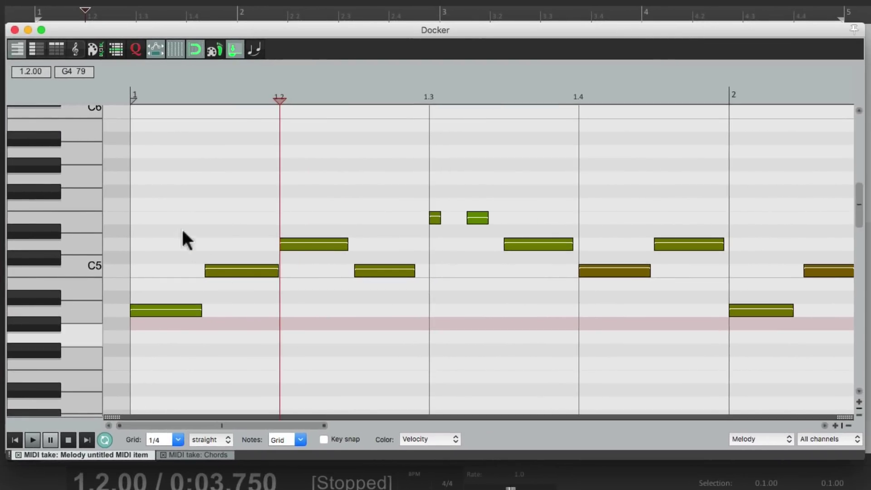
Select the first four notes, unquantize them, then re-quantize with last settings using Q
{"action": "left_click_drag", "start_coordinate": [165, 210], "coordinate": [413, 348]}
{"action": "right_click", "coordinate": [90, 88]}
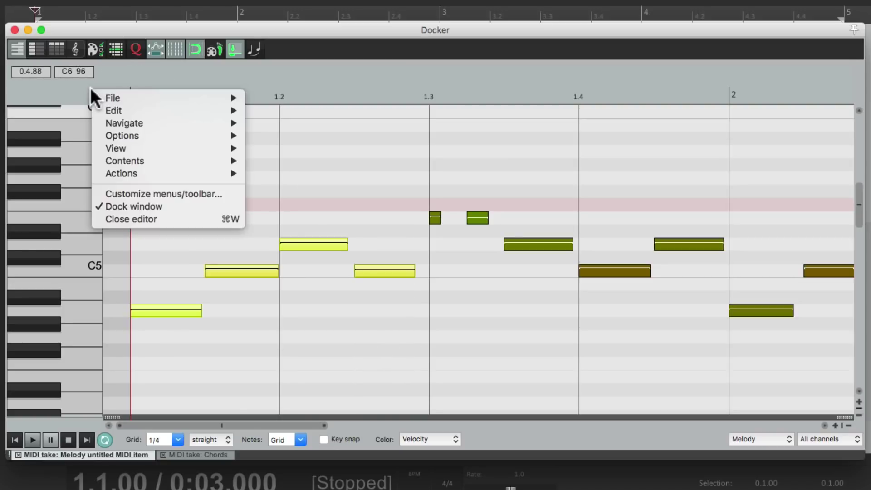
{"action": "mouse_move", "coordinate": [103, 114]}
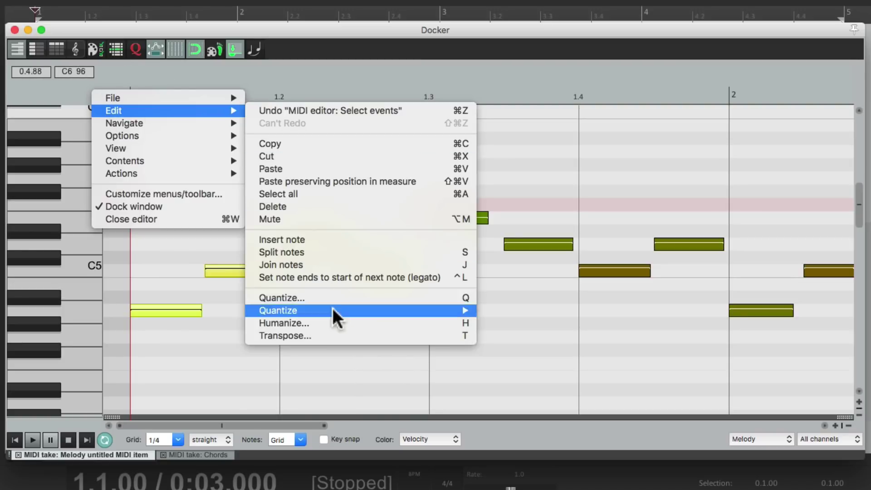
{"action": "mouse_move", "coordinate": [328, 310]}
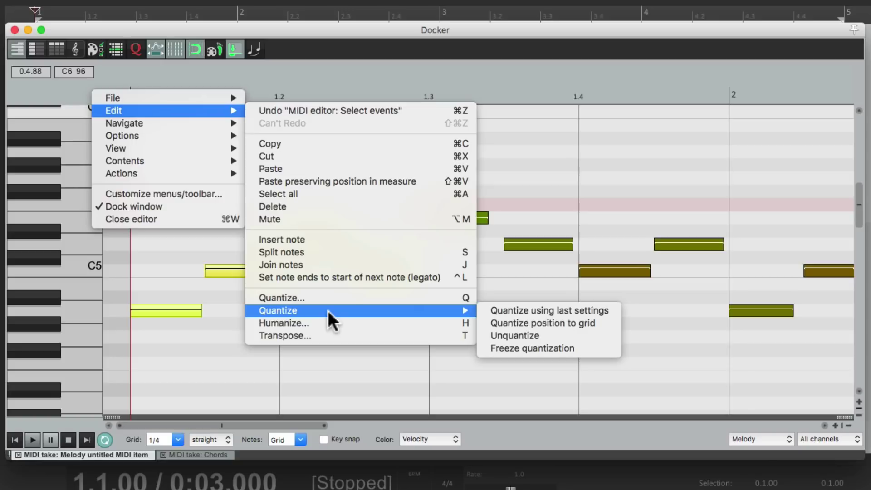
{"action": "left_click", "coordinate": [592, 337]}
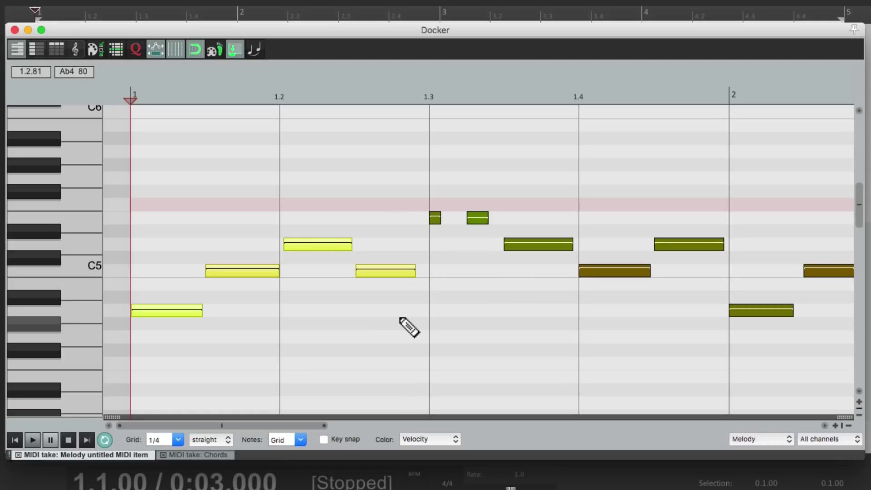
{"action": "key", "text": "q"}
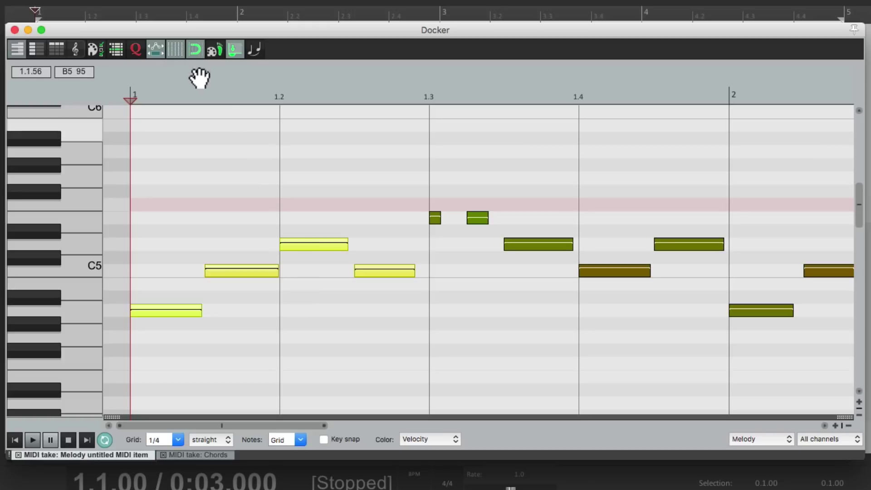
Freeze quantization on the four selected notes from Edit > Quantize in the context menu
{"action": "right_click", "coordinate": [98, 85]}
{"action": "mouse_move", "coordinate": [102, 105]}
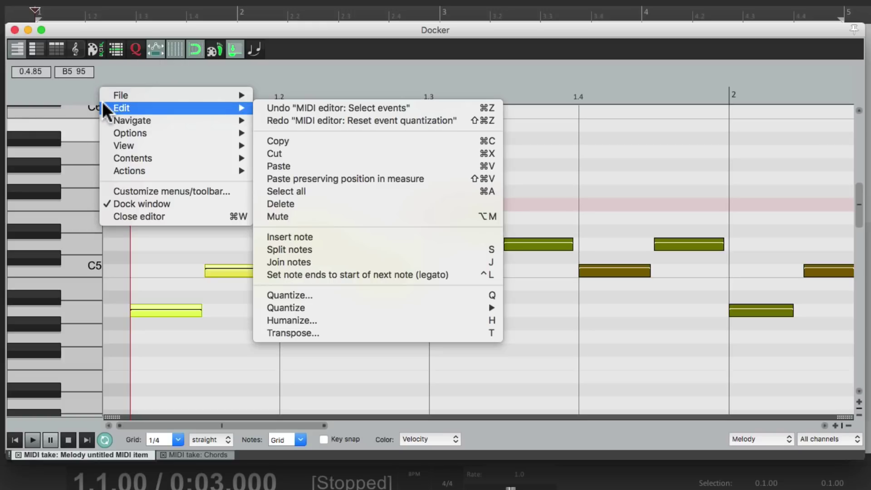
{"action": "mouse_move", "coordinate": [345, 306]}
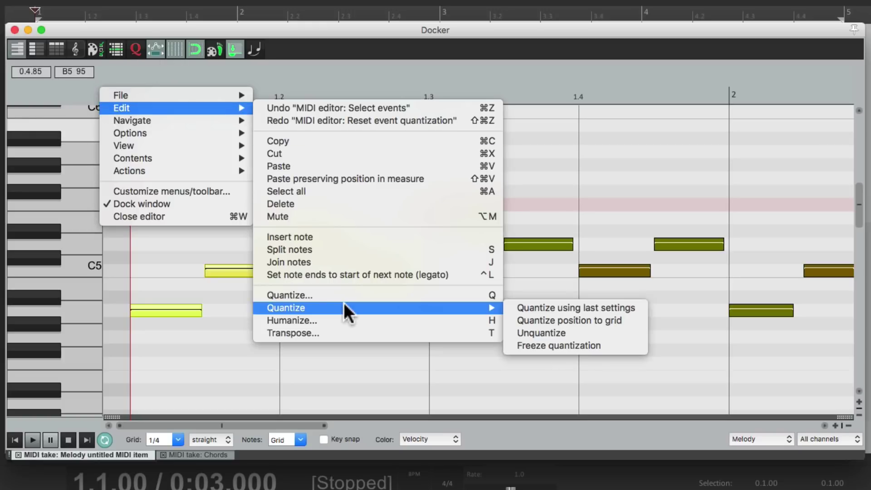
{"action": "left_click", "coordinate": [626, 350]}
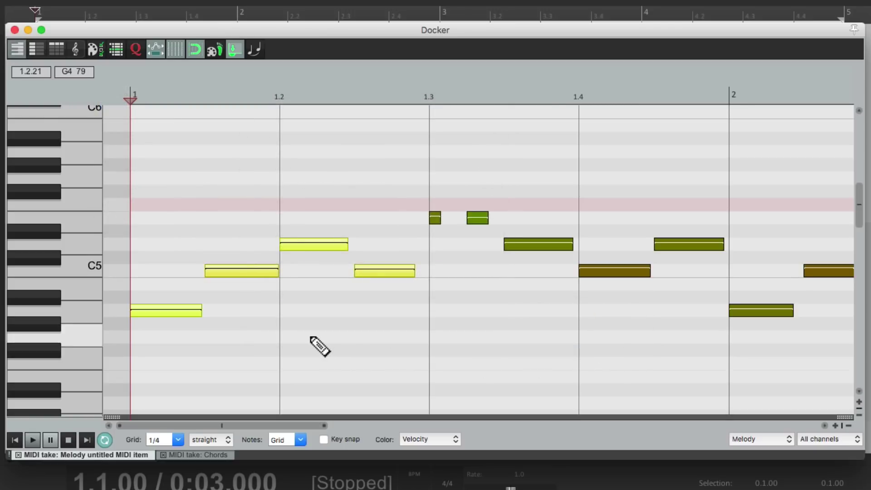
{"action": "left_click", "coordinate": [136, 49]}
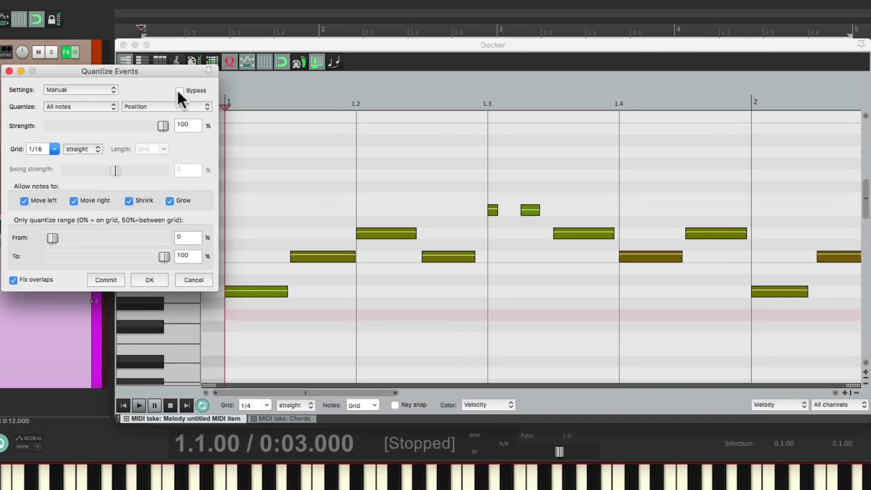
{"action": "left_click", "coordinate": [179, 91]}
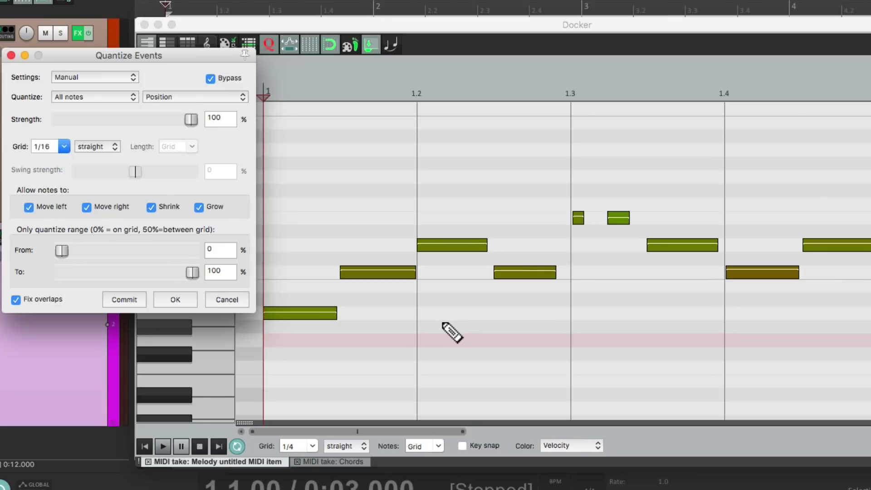
{"action": "left_click", "coordinate": [210, 78]}
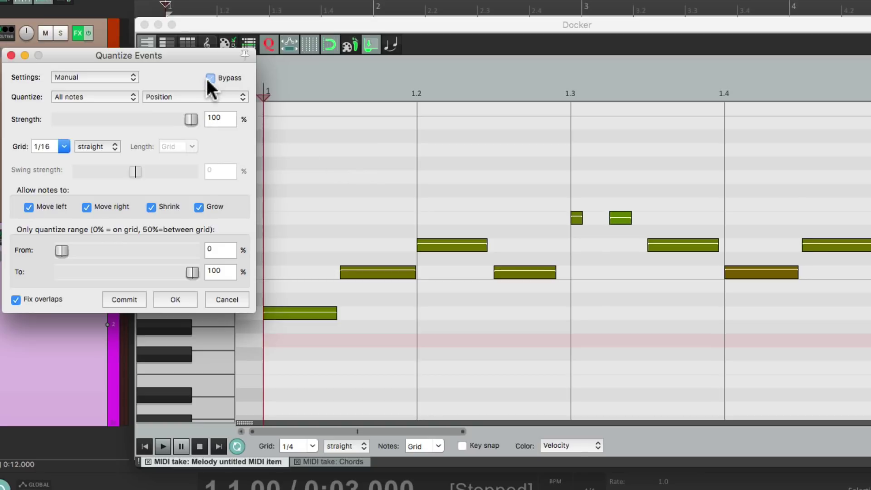
{"action": "left_click_drag", "start_coordinate": [191, 119], "coordinate": [226, 116]}
{"action": "left_click", "coordinate": [132, 299]}
{"action": "left_click", "coordinate": [11, 55]}
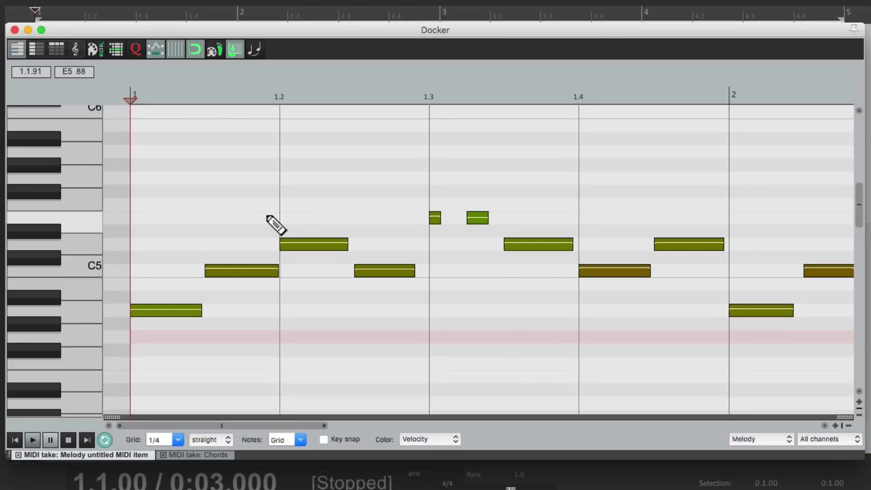
Play back the melody, then apply quantization to the notes at 97% strength
{"action": "key", "text": "space"}
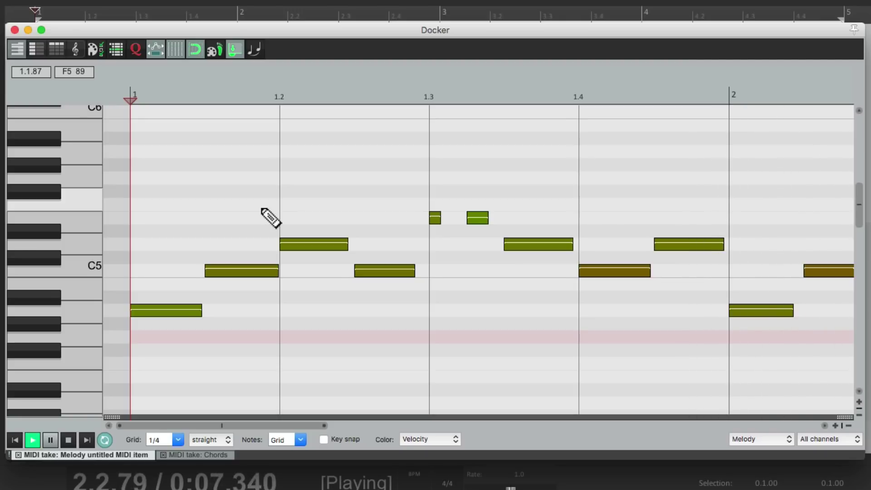
{"action": "key", "text": "space"}
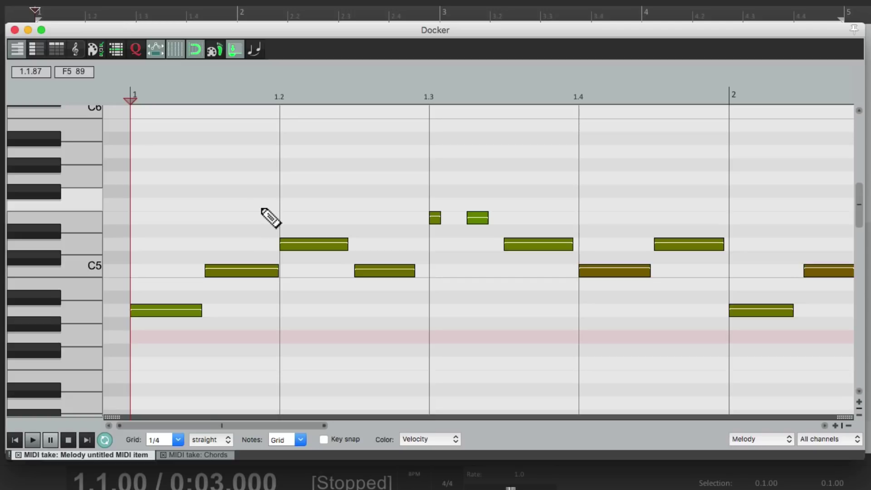
{"action": "left_click", "coordinate": [136, 49]}
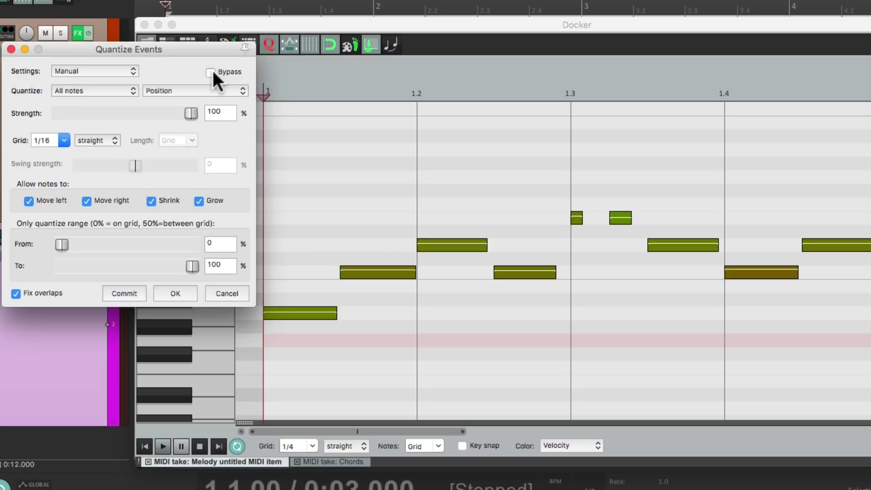
{"action": "mouse_move", "coordinate": [185, 113]}
{"action": "left_mouse_down"}
{"action": "mouse_move", "coordinate": [80, 119]}
{"action": "mouse_move", "coordinate": [197, 120]}
{"action": "left_mouse_up"}
{"action": "left_click", "coordinate": [175, 293]}
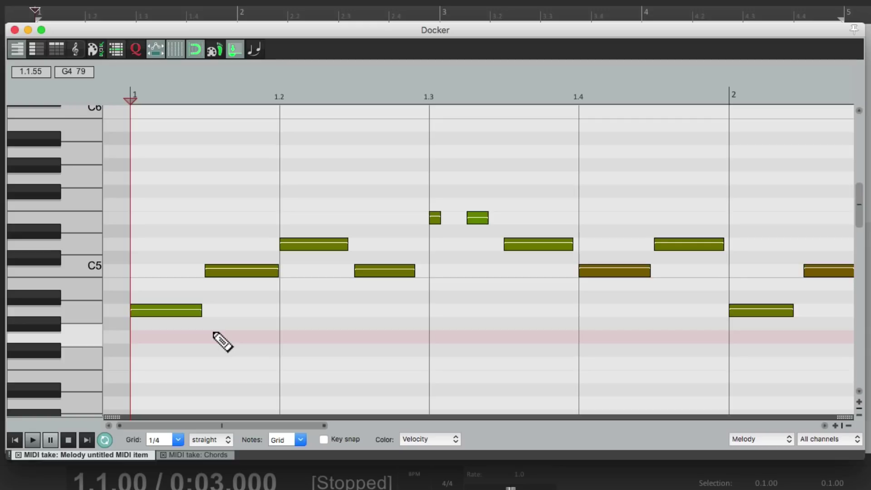
Reapply the current quantize settings and listen to the melody again
{"action": "left_click", "coordinate": [135, 49]}
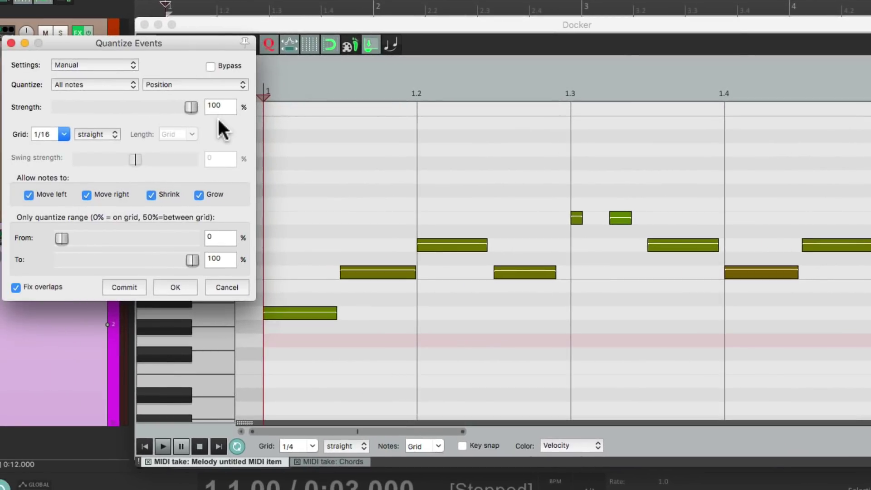
{"action": "left_click", "coordinate": [162, 287]}
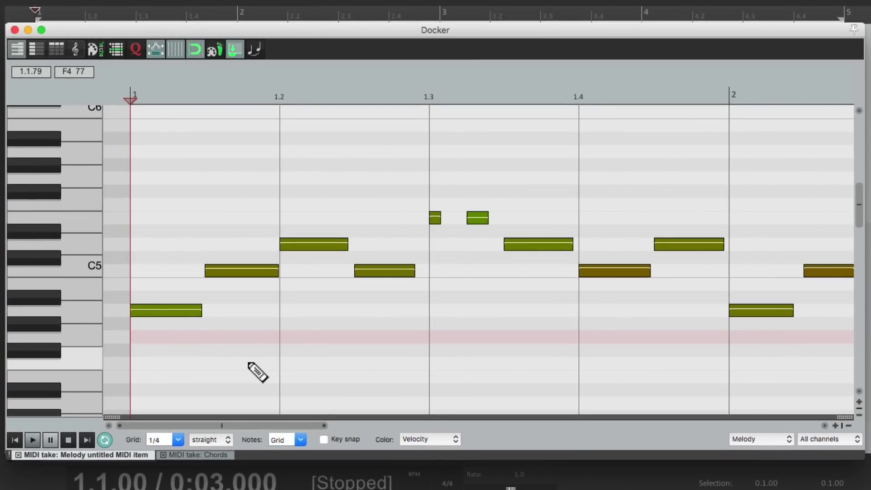
{"action": "key", "text": "space"}
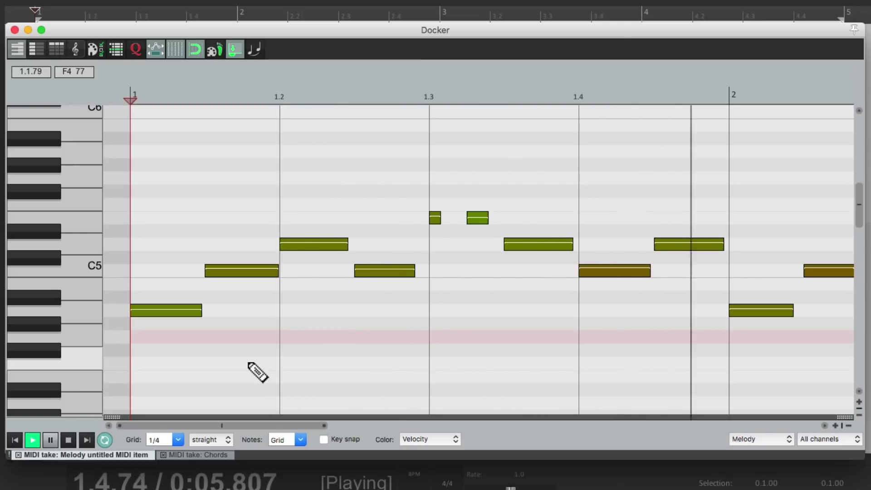
{"action": "key", "text": "space"}
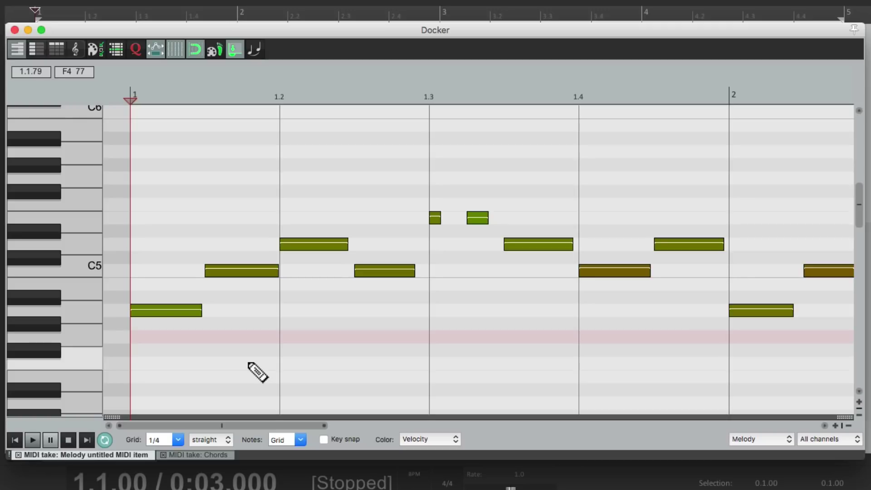
Toggle quantizing off and back on, and raise the strength to 100% on the 1/16 grid
{"action": "left_click", "coordinate": [136, 49]}
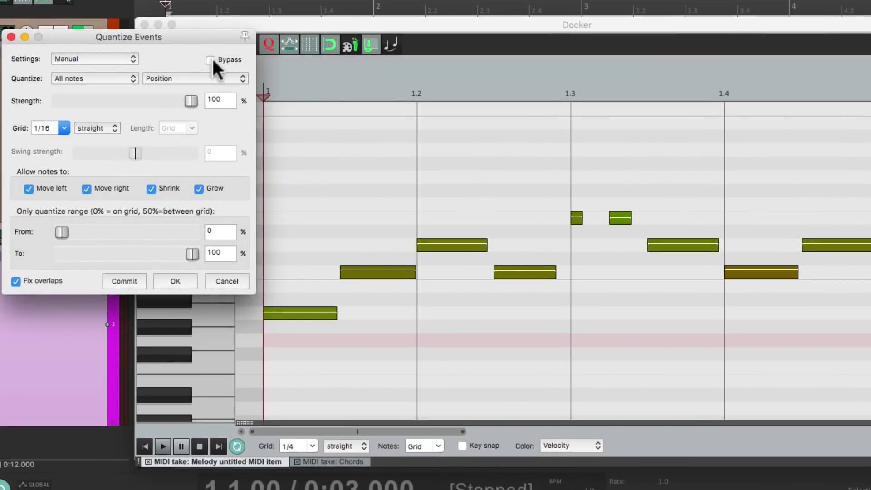
{"action": "left_click", "coordinate": [210, 59]}
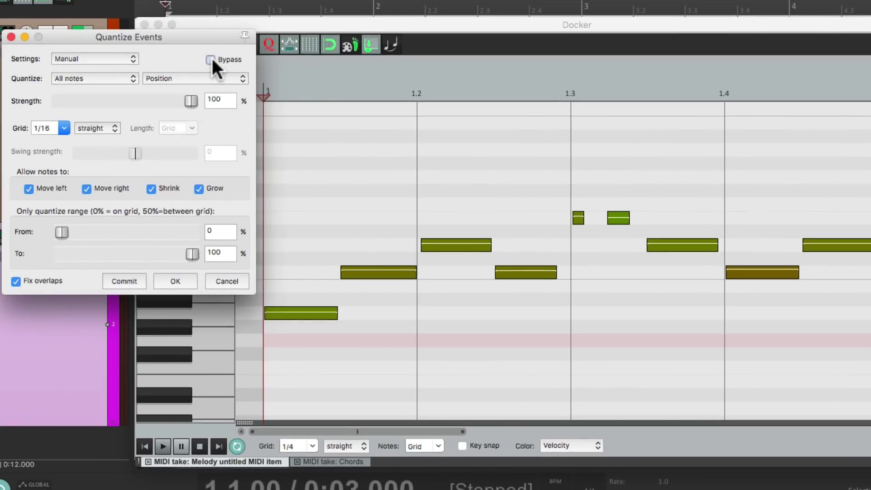
{"action": "left_click", "coordinate": [210, 60]}
{"action": "left_click_drag", "start_coordinate": [177, 97], "coordinate": [210, 110]}
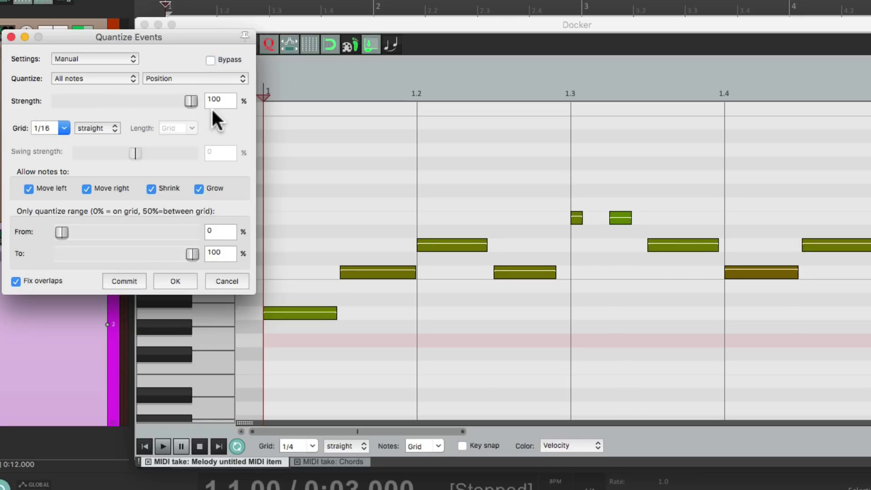
Confirm the 100% strength quantize settings so the melody notes snap to the grid
{"action": "left_click", "coordinate": [183, 279]}
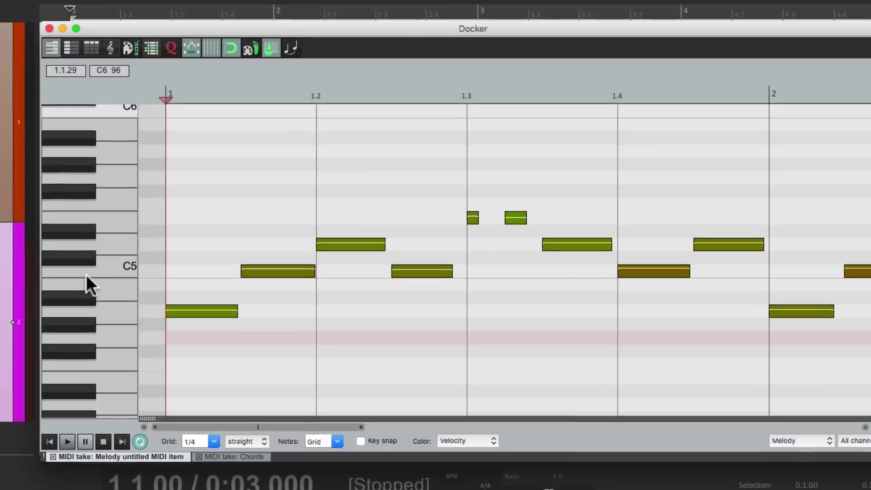